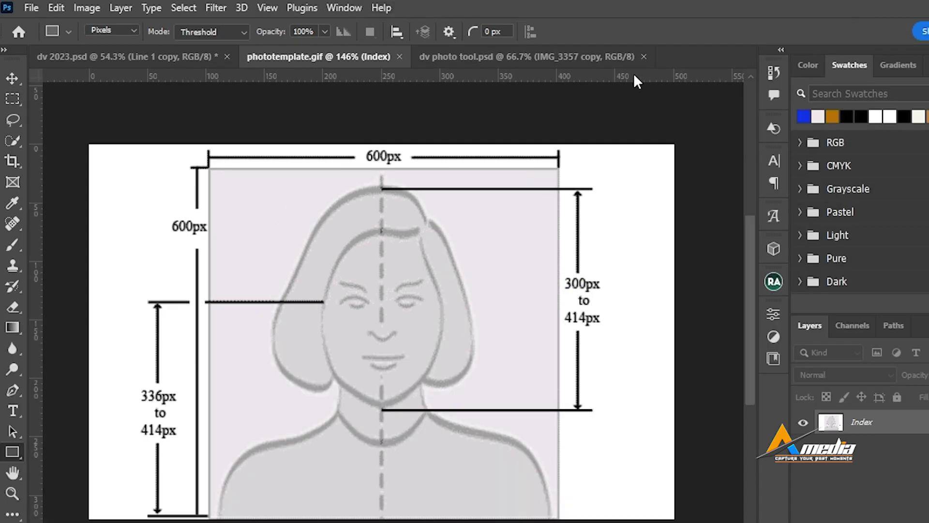
Step: Create a new 600 × 600 px document at 300 pixels per inch with a white background
left_click(31, 8)
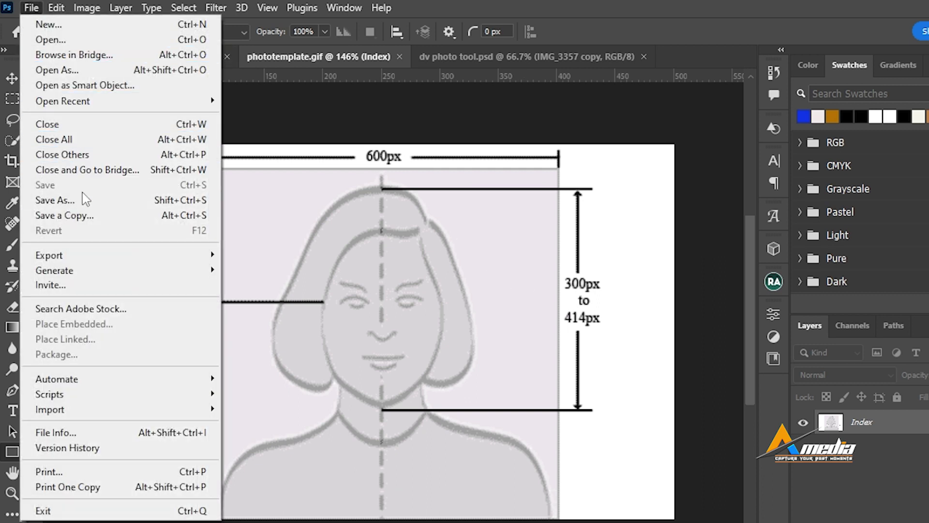
left_click(49, 24)
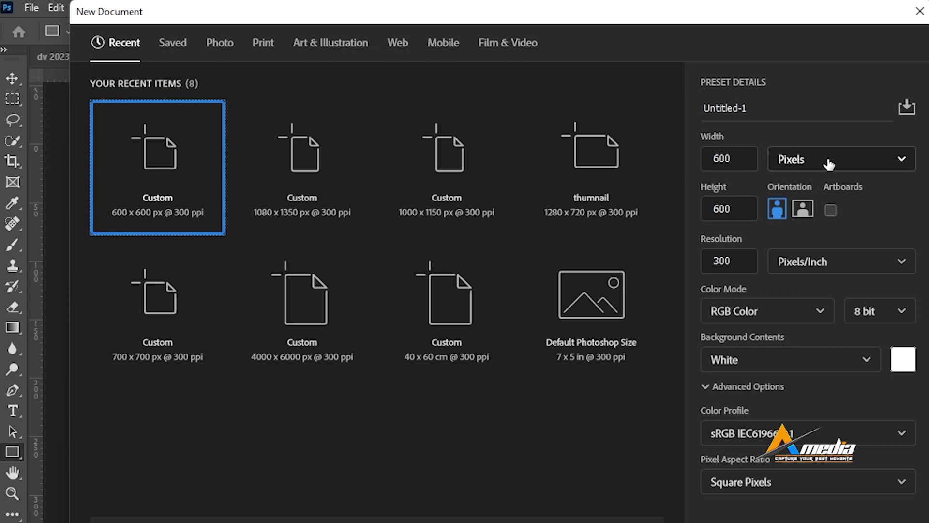
left_click(902, 160)
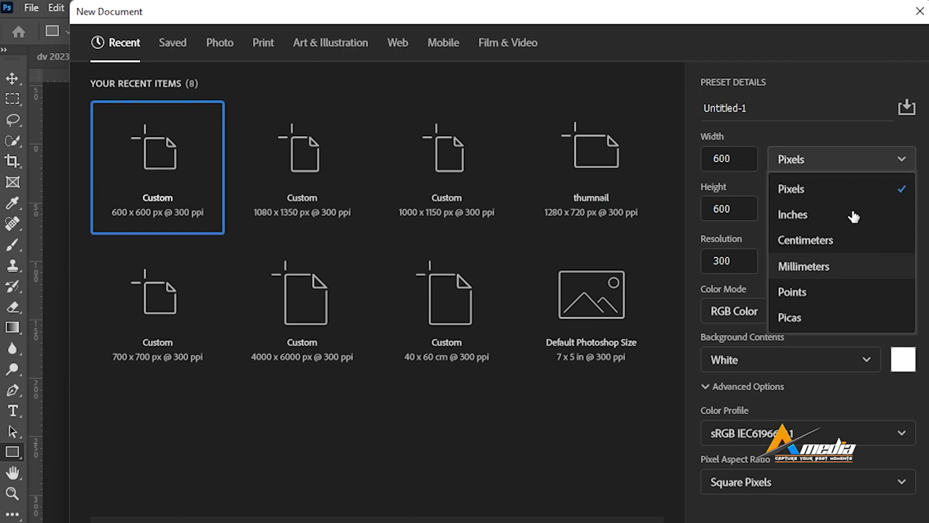
left_click(801, 81)
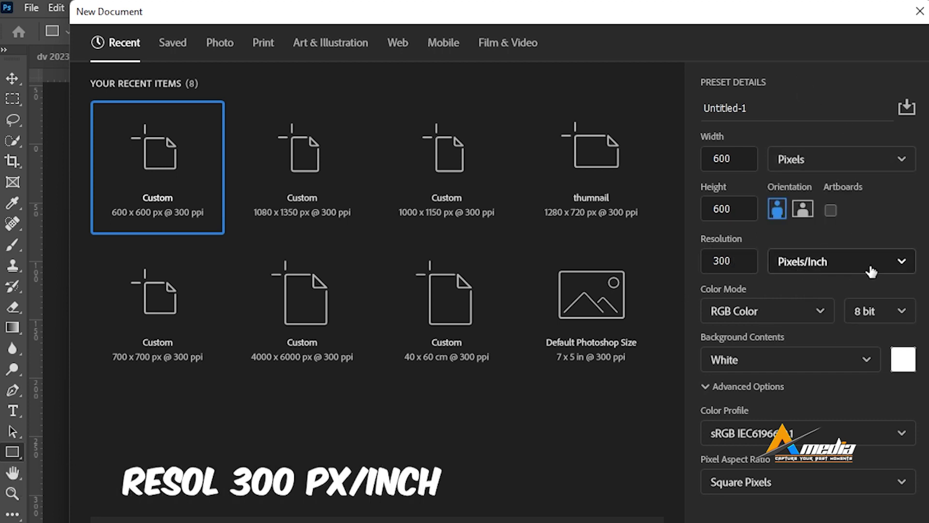
left_click(899, 260)
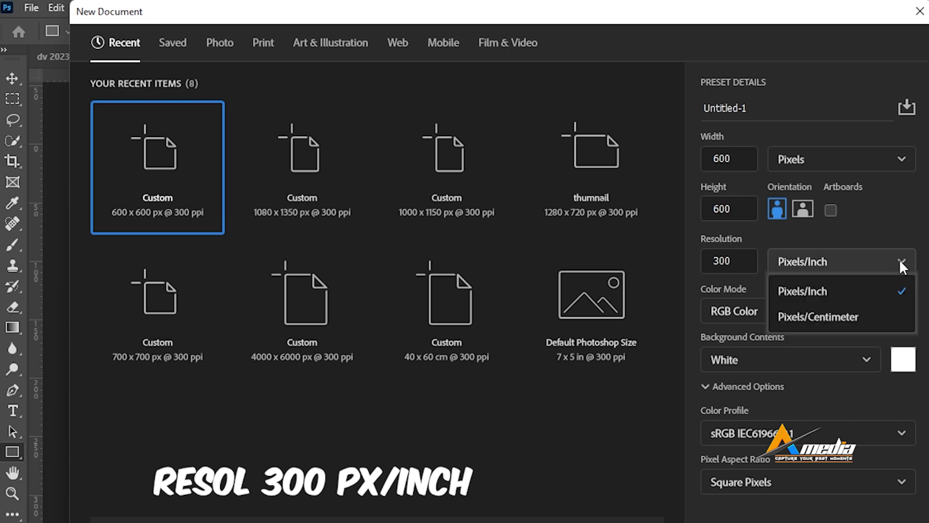
left_click(818, 291)
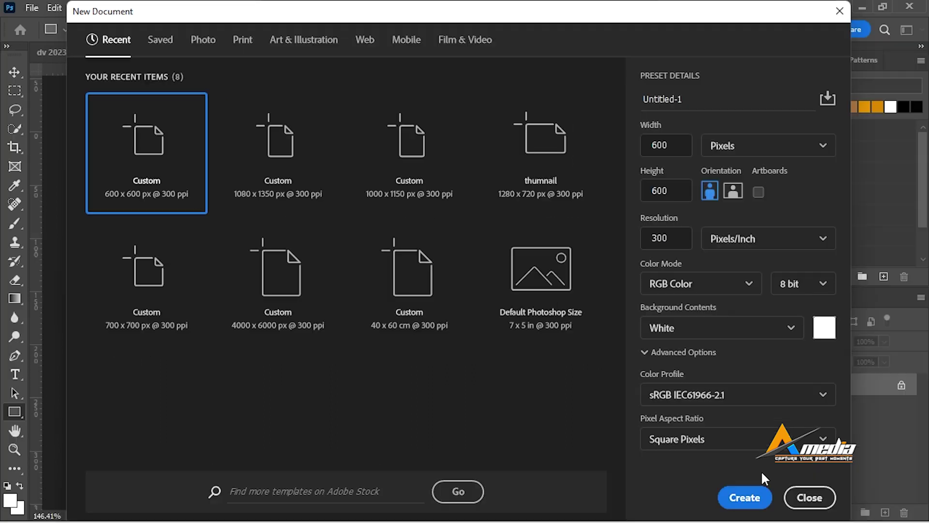
left_click(744, 497)
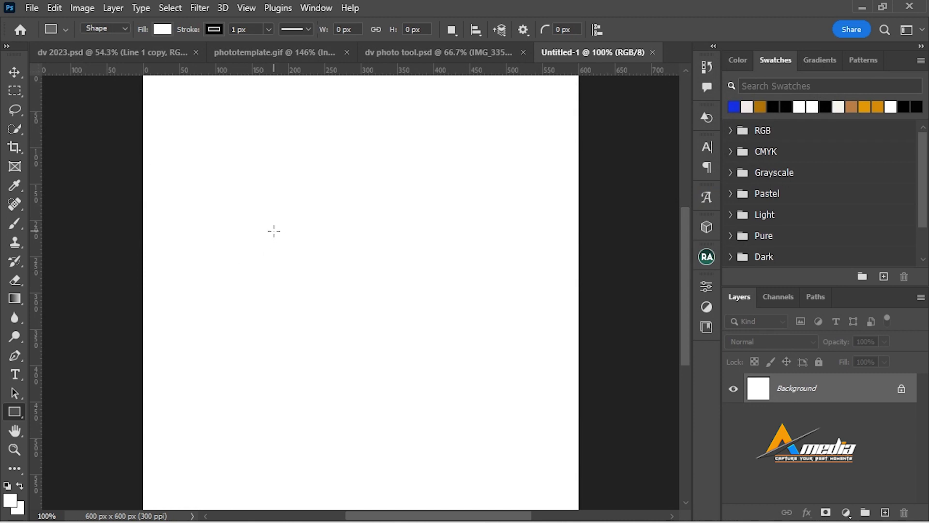
scroll(274, 231, "down", 1)
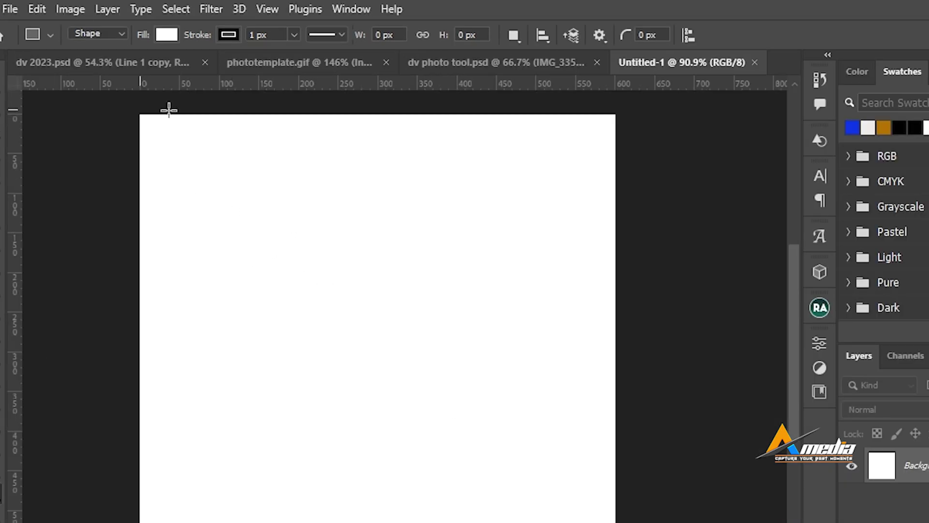
left_click(70, 9)
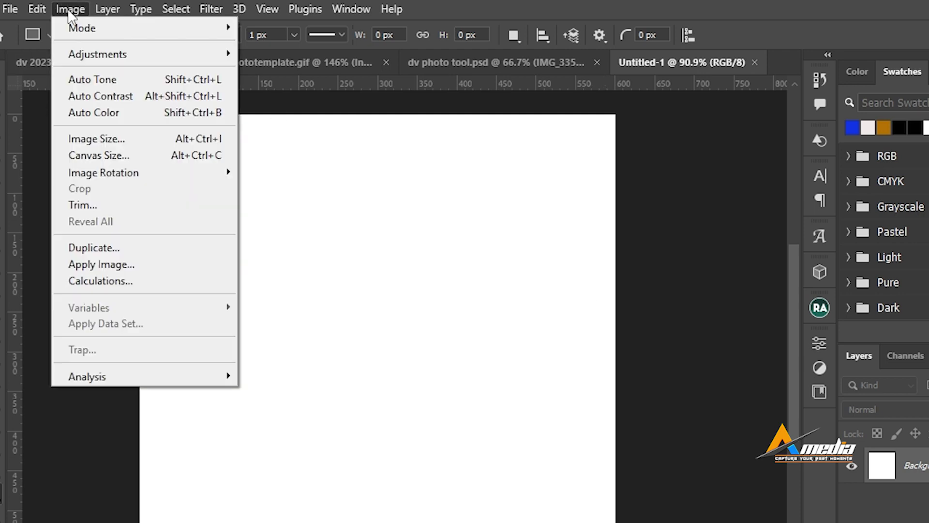
left_click(89, 155)
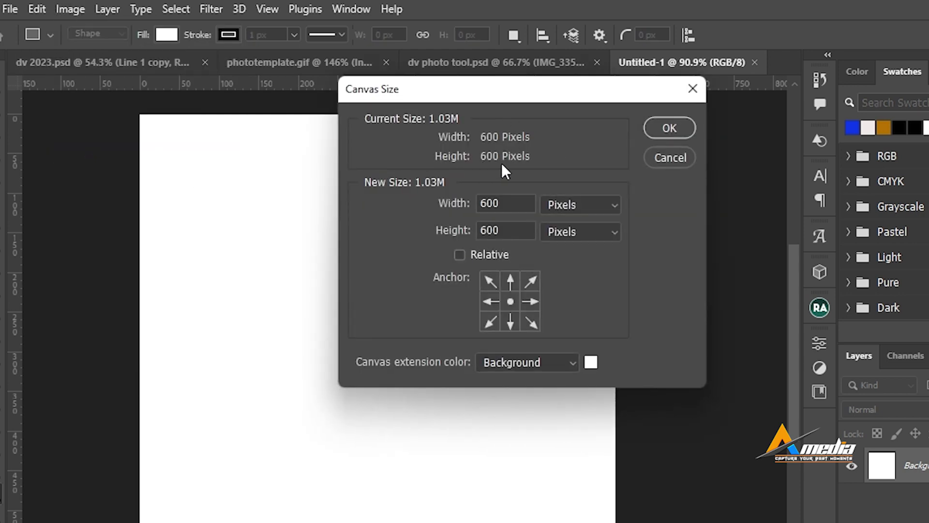
left_click(666, 124)
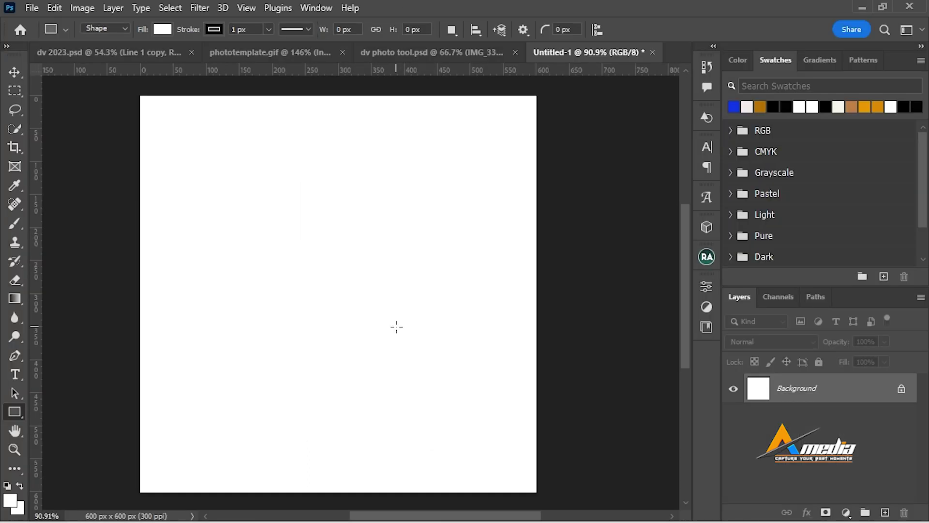
Step: Place the portrait of the man in the red shirt as an embedded image
left_click(32, 8)
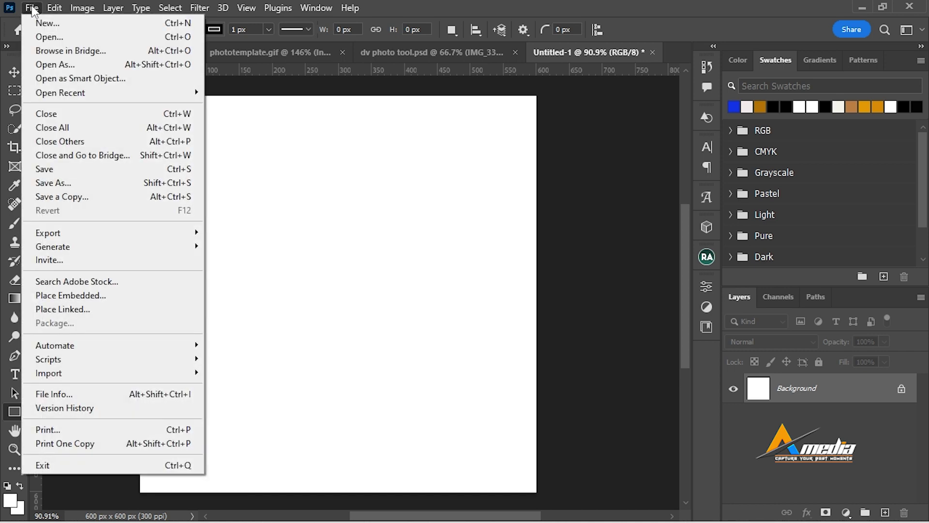
left_click(71, 296)
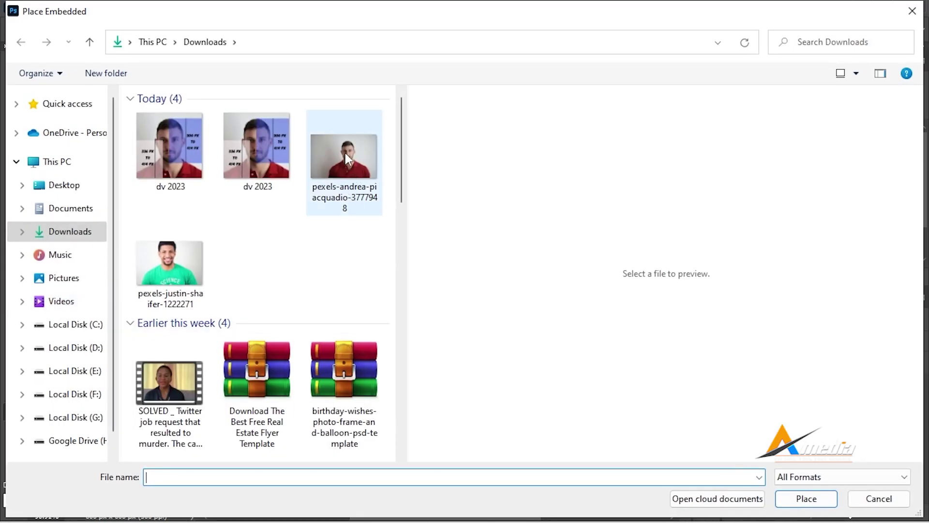
left_click(329, 154)
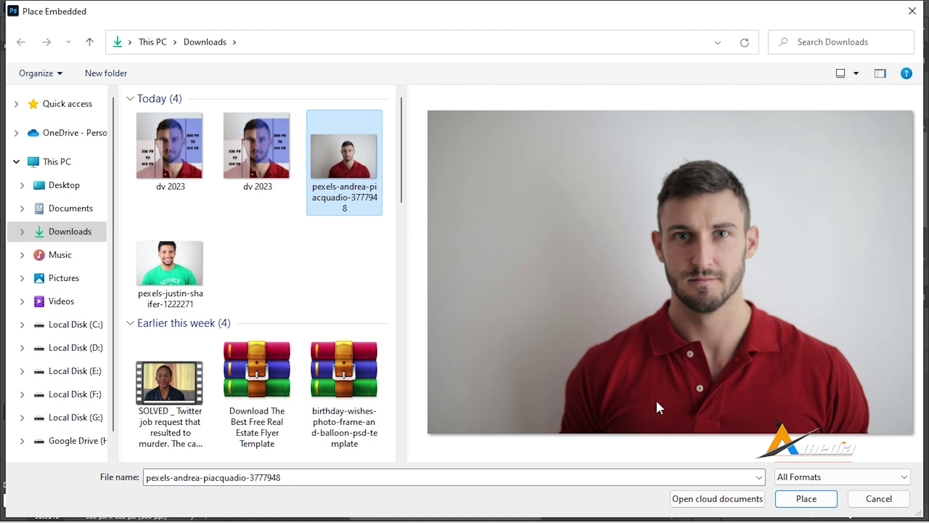
left_click(805, 503)
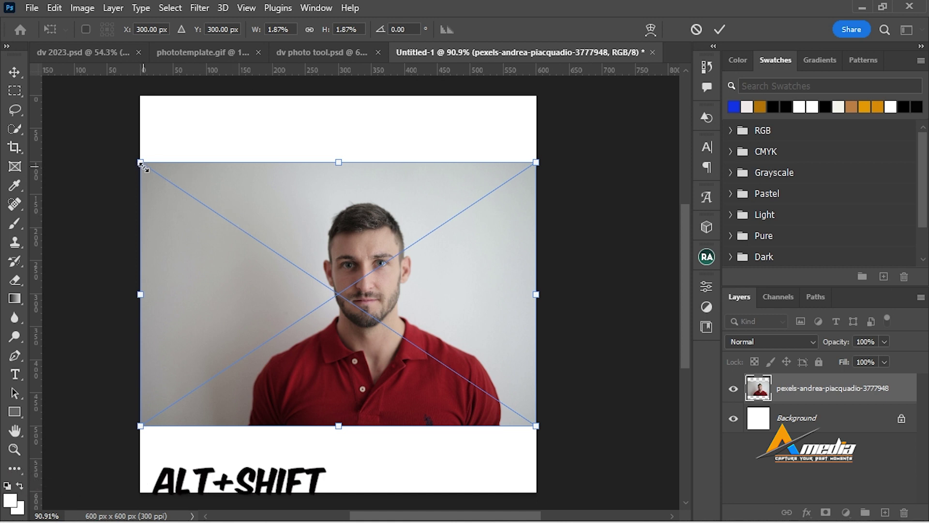
Step: Scale the placed photo about its centre and move it to fill the square canvas
left_click_drag(142, 165, 62, 214)
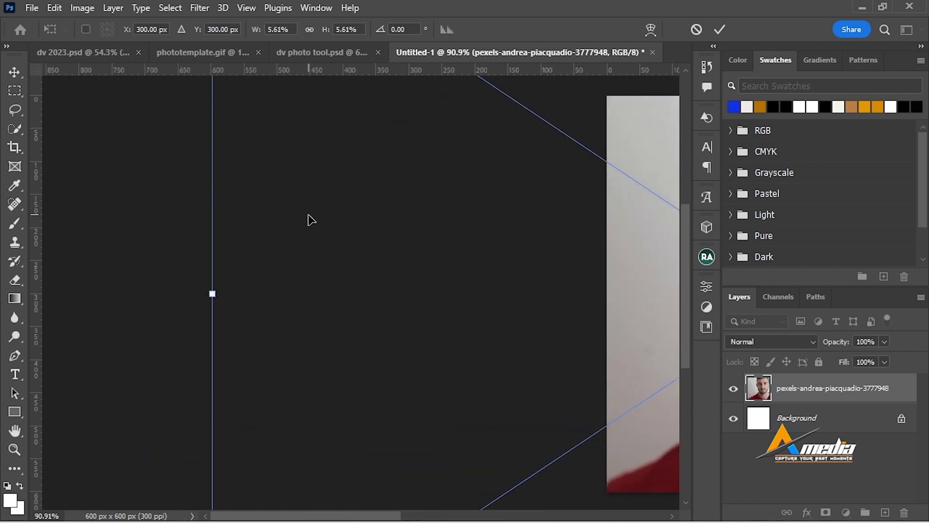
scroll(290, 213, "down", 5)
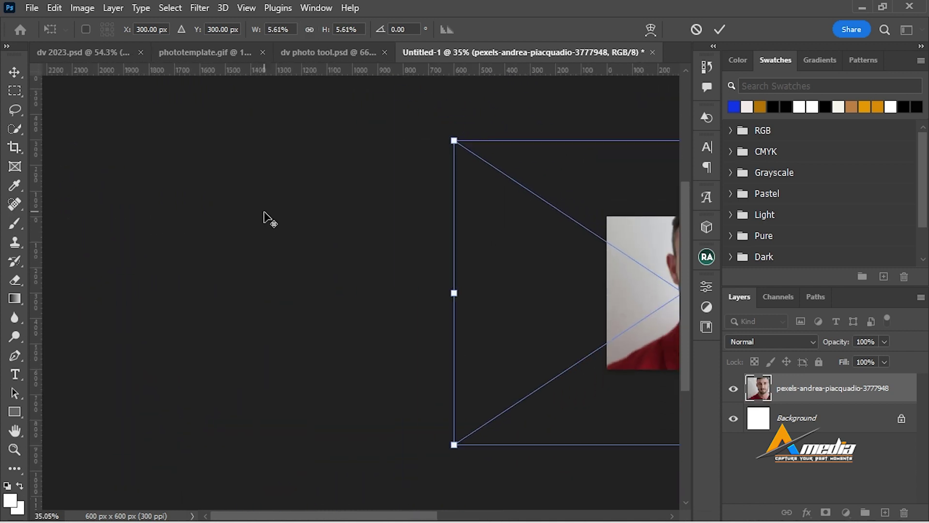
left_click_drag(612, 308, 319, 314)
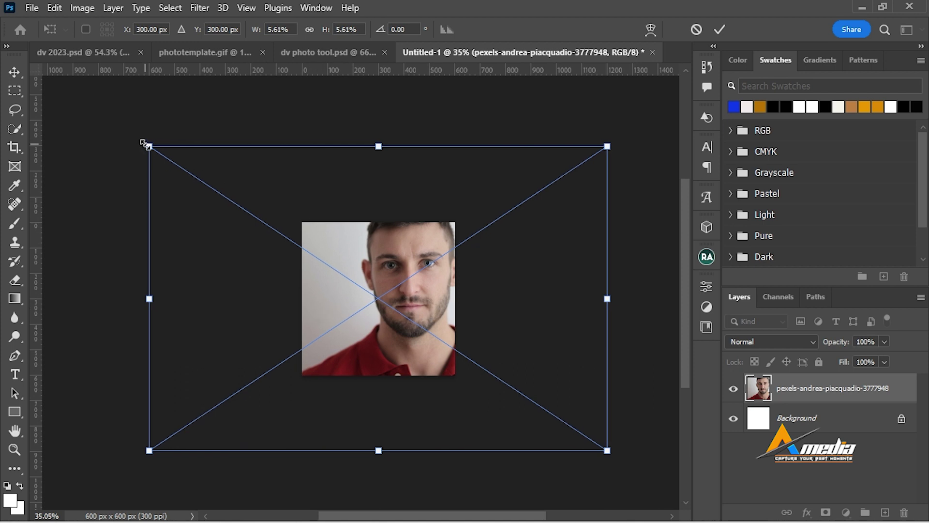
left_click_drag(146, 145, 259, 284)
key("Return")
key("u")
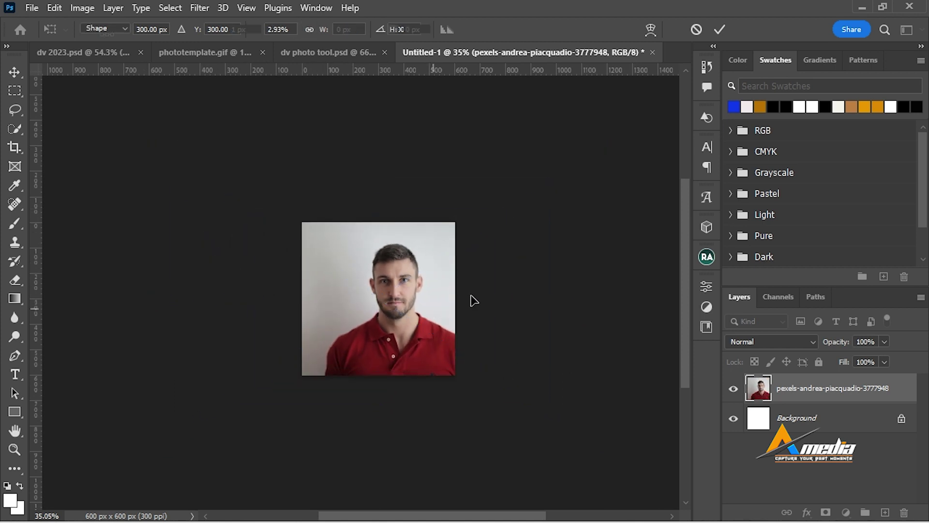
left_click(15, 72)
left_click_drag(393, 315, 368, 309)
scroll(375, 308, "up", 2)
scroll(375, 308, "up", 1)
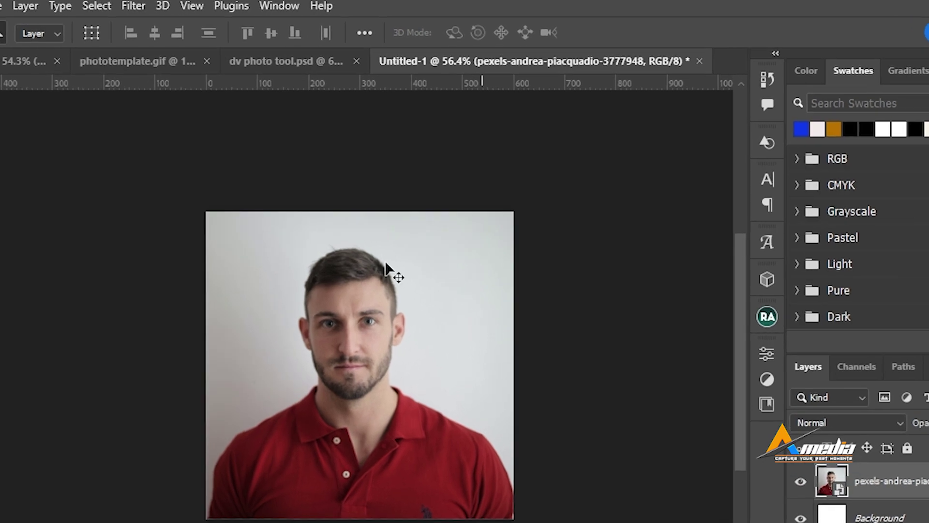
Step: Add a vertical guide at 50% and nudge the photo right to centre the face on it
left_click(196, 5)
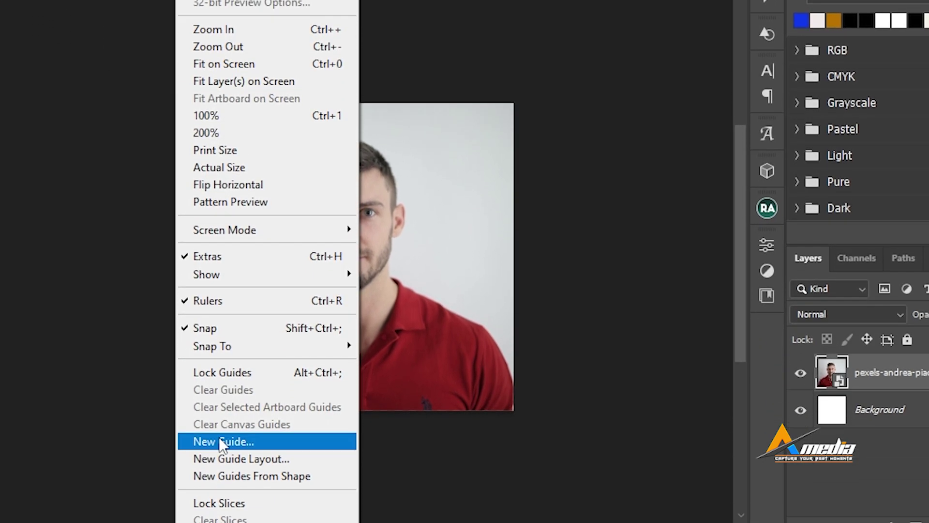
left_click(220, 471)
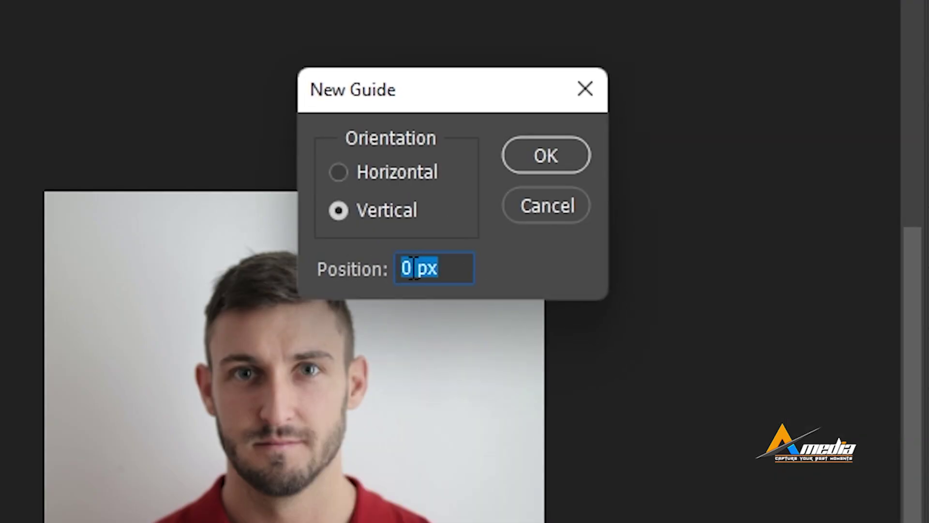
type("50")
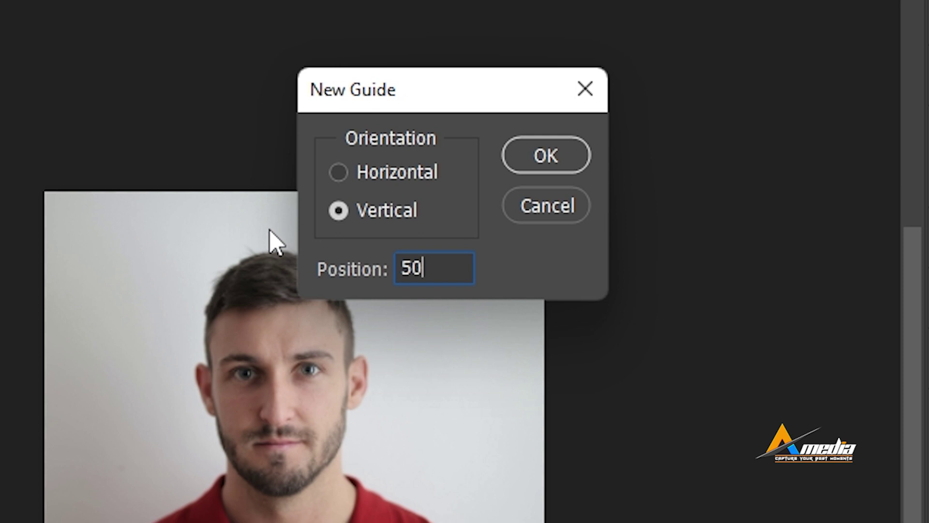
type("%")
left_click(546, 162)
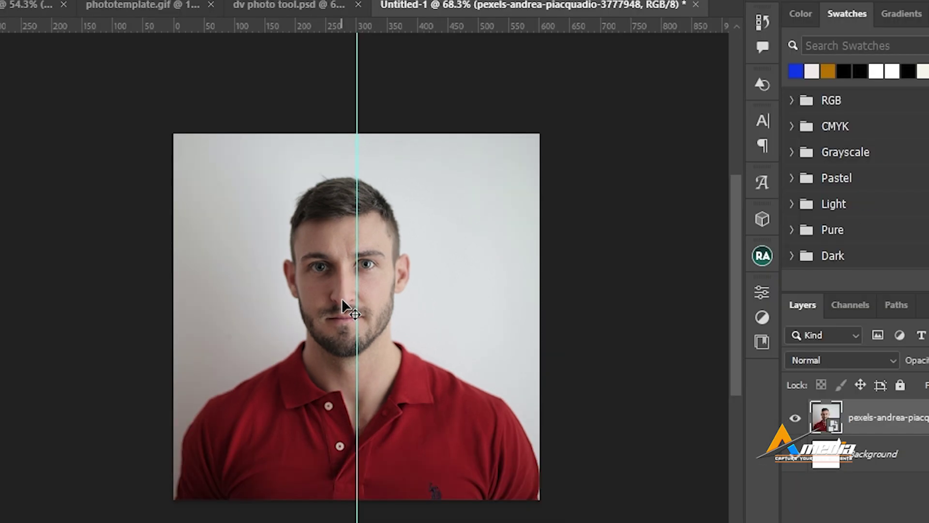
key("Right")
key("Right")
key("Right")
key("Right")
key("Right")
key("Right")
key("Right")
key("Right")
key("Right")
key("Right")
key("Right")
key("Right")
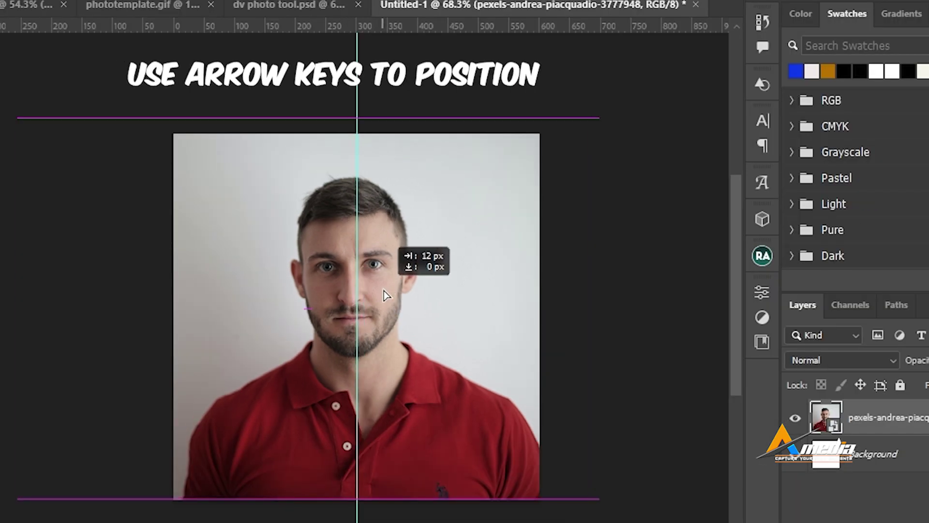
key("Right")
key("Right")
key("Right")
key("Right")
key("Right")
key("Right")
key("Right")
key("Right")
key("Right")
key("Right")
key("Right")
key("Right")
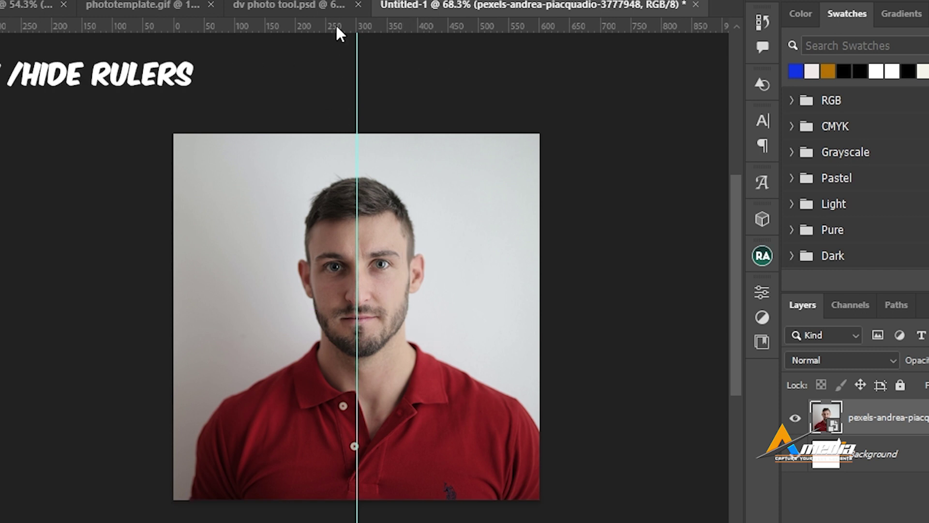
Step: Drag a horizontal guide to eye level and rotate the photo about 1.3° to level the eyes
left_click_drag(338, 29, 359, 265)
scroll(399, 260, "up", 3)
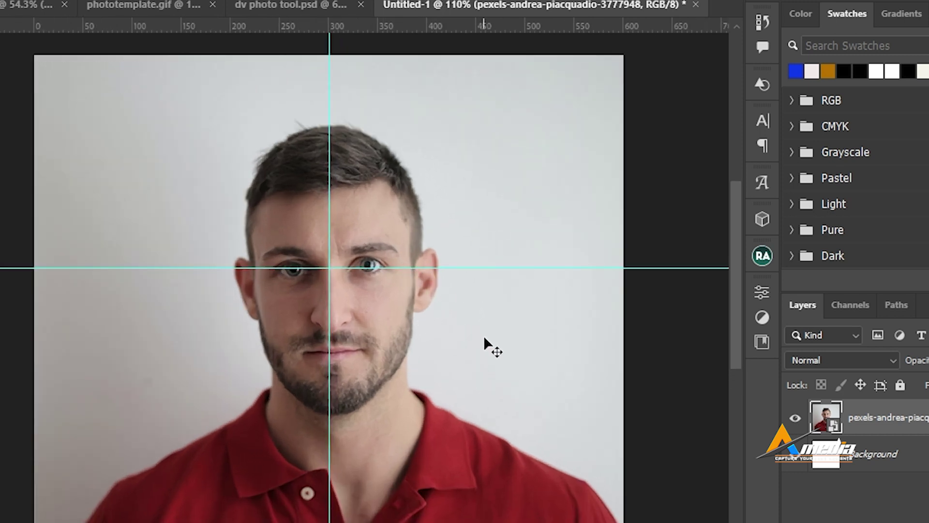
key("ctrl+t")
scroll(189, 176, "down", 3)
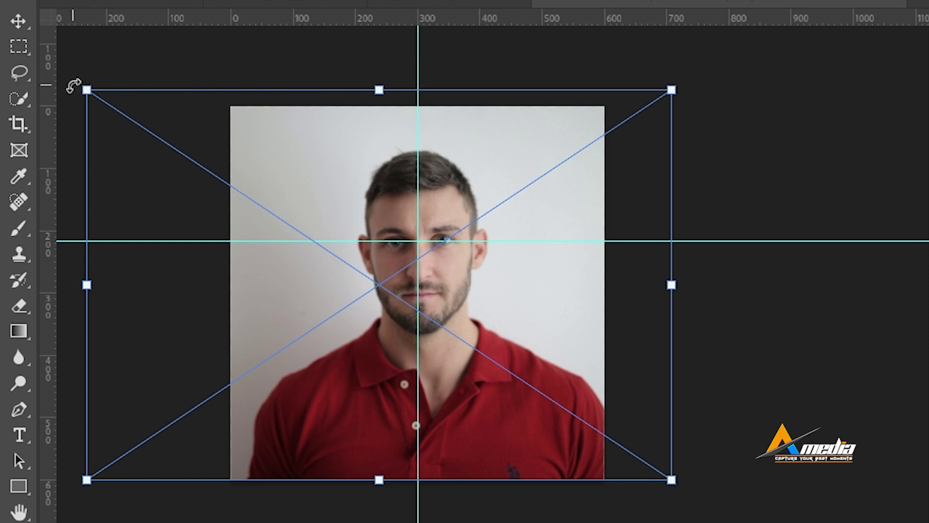
left_click_drag(74, 86, 86, 73)
key("Return")
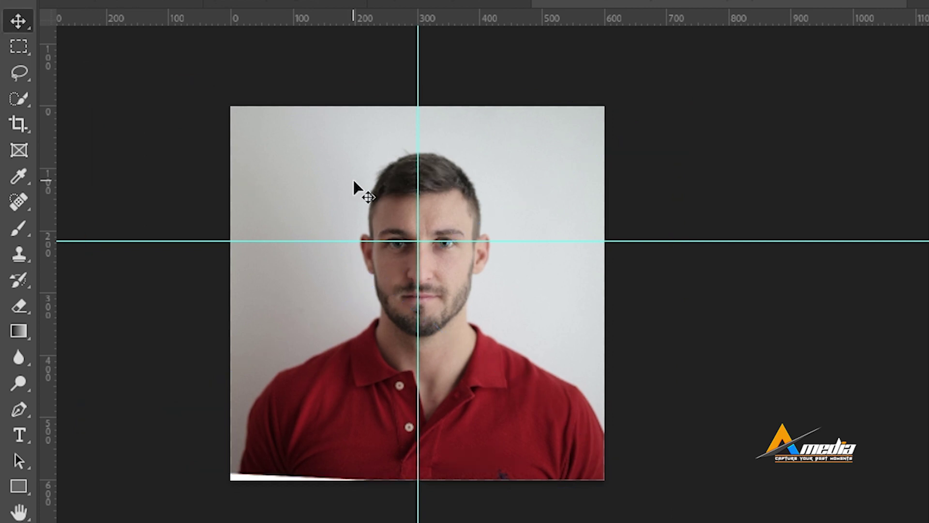
scroll(353, 181, "up", 1)
scroll(556, 242, "down", 1)
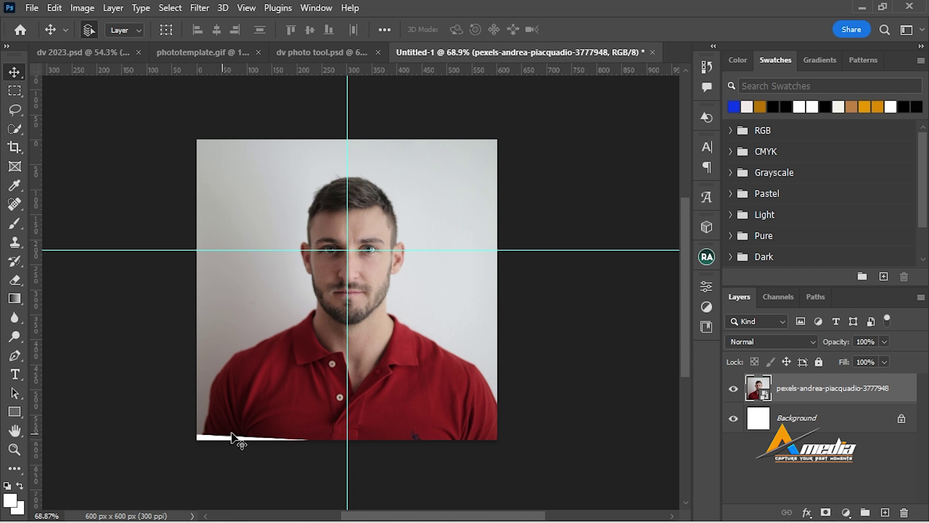
Step: Enlarge the photo slightly from its centre to cover the empty corner, then add Layer 1 above it
key("ctrl+t")
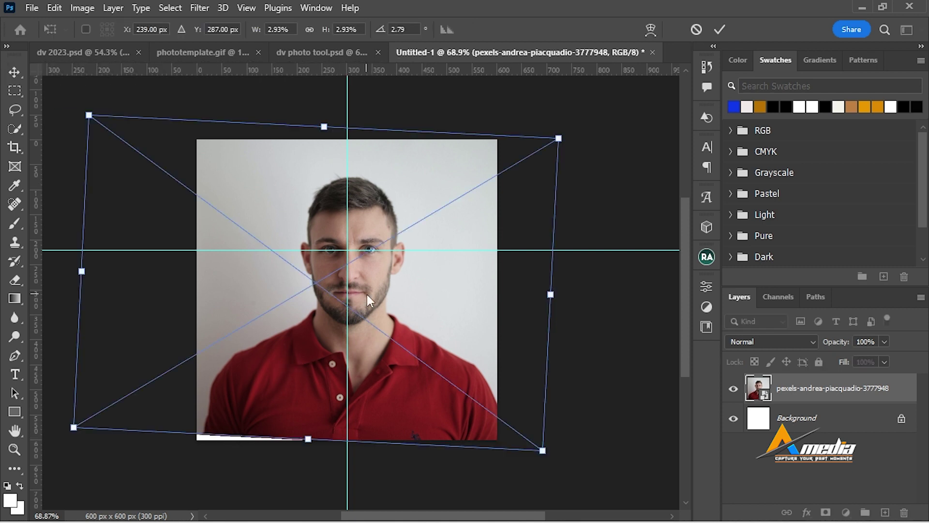
left_click_drag(558, 137, 568, 129)
key("Return")
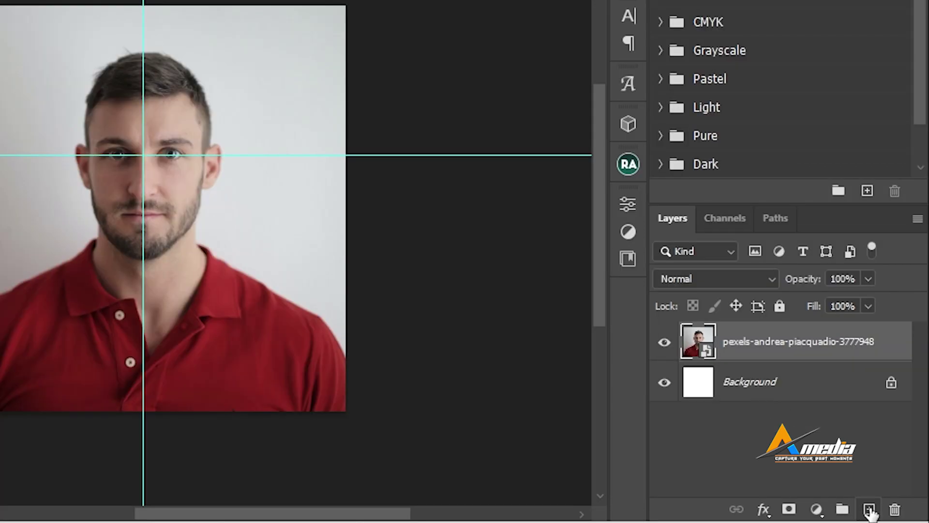
left_click(869, 509)
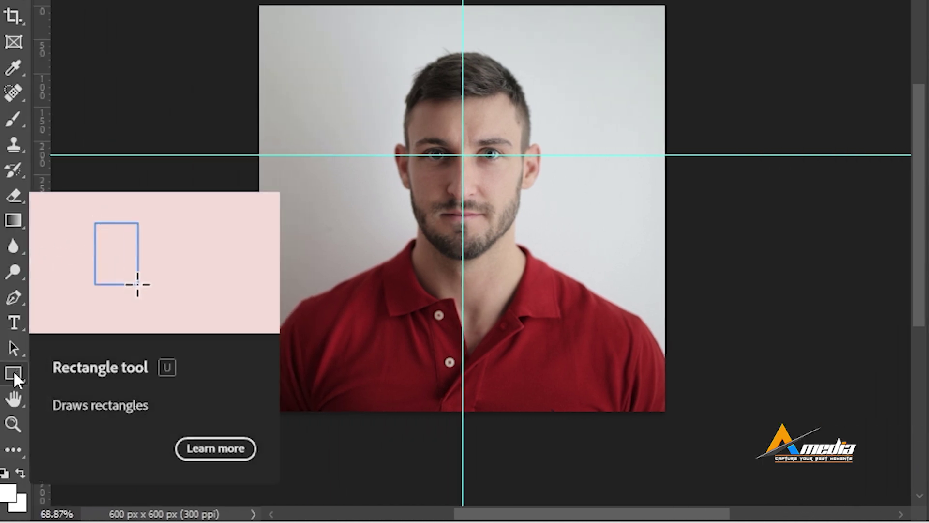
Step: Draw a white 138 × 312 px rectangle from X 300, Y 65 down the face's right half
right_click(13, 371)
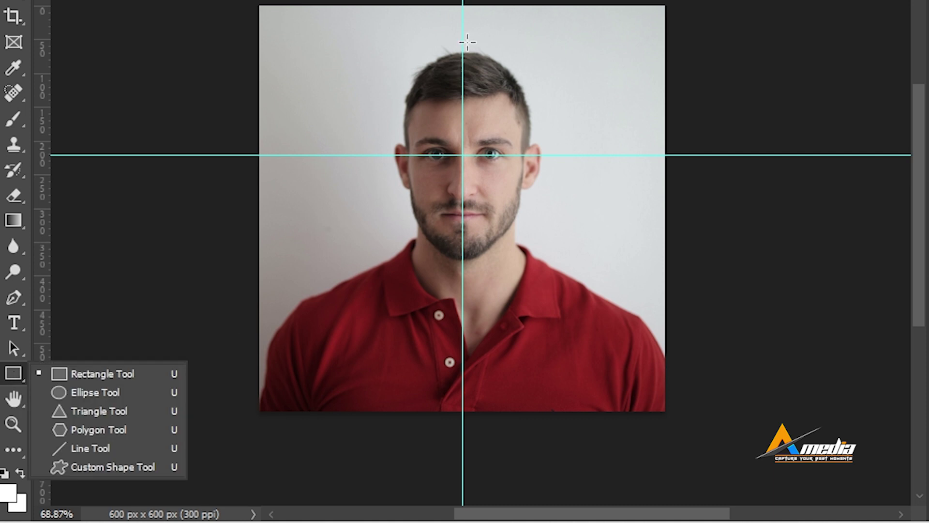
left_click_drag(463, 48, 554, 261)
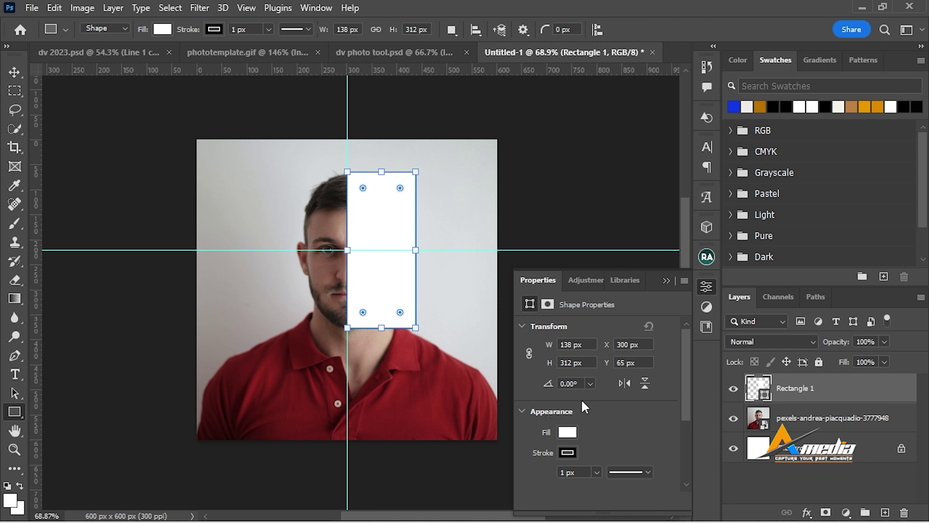
Step: Show the Properties panel and resize Rectangle 1 to 320 px tall, ending at the chin
left_click(315, 9)
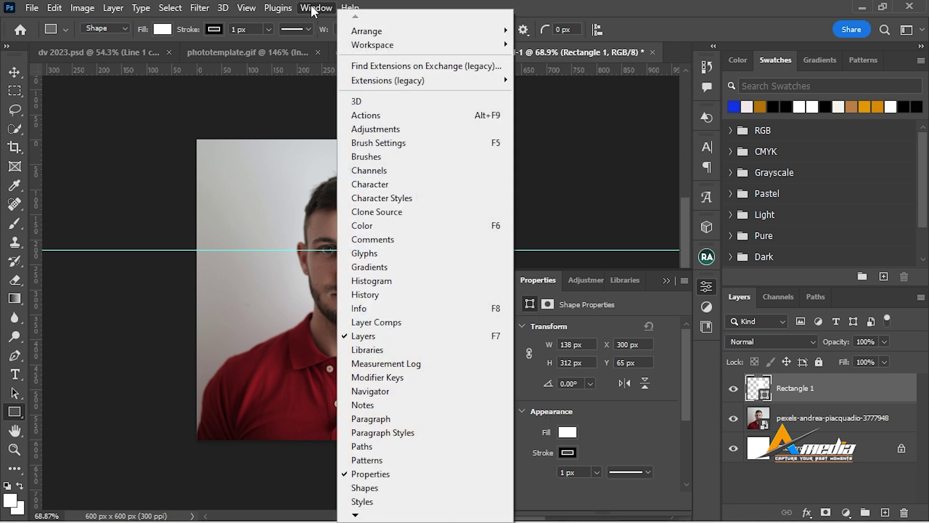
left_click(370, 474)
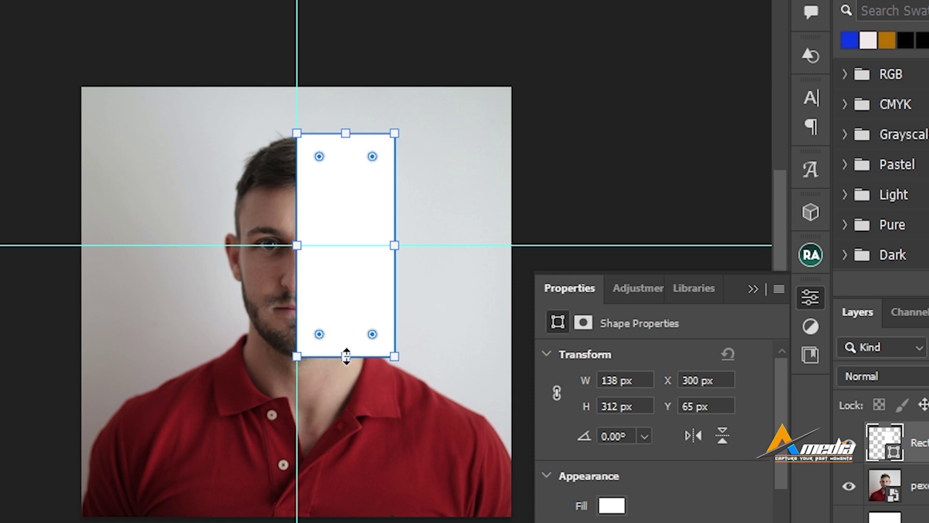
left_click_drag(346, 358, 347, 362)
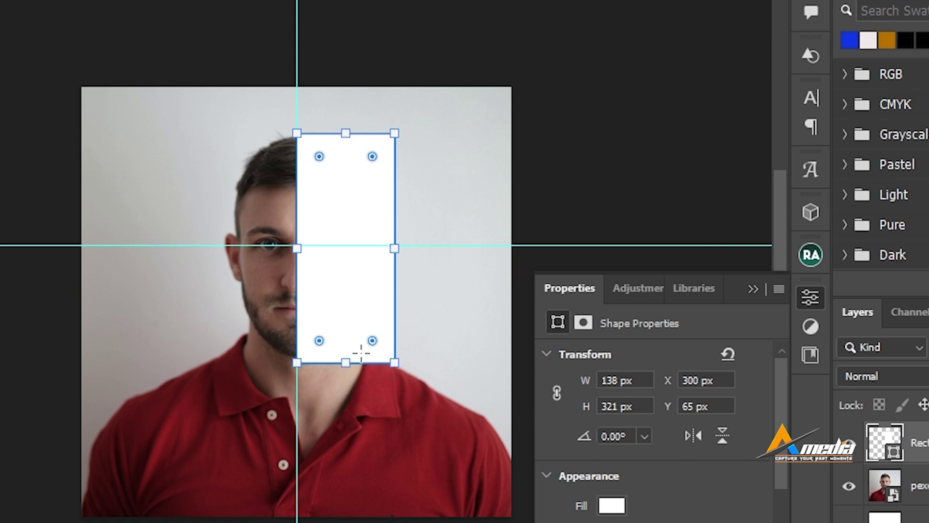
left_click_drag(345, 362, 348, 393)
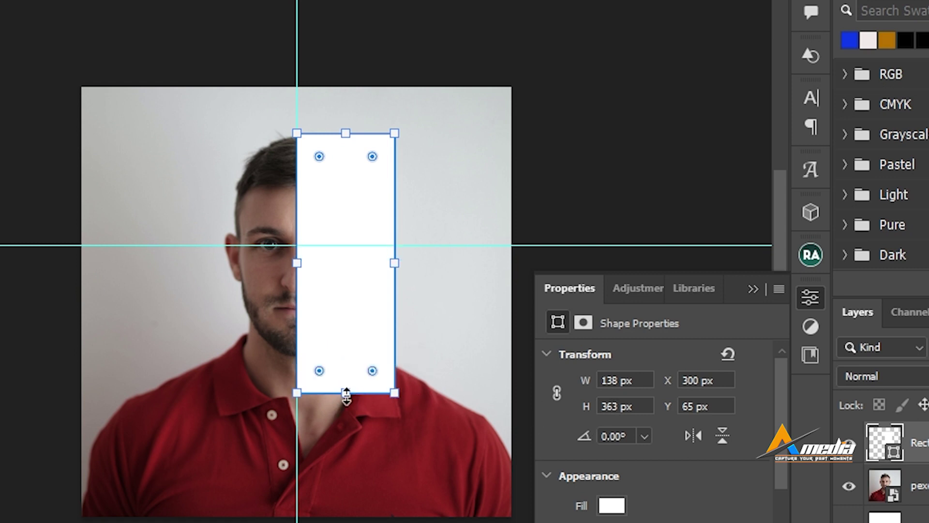
left_click_drag(346, 392, 352, 362)
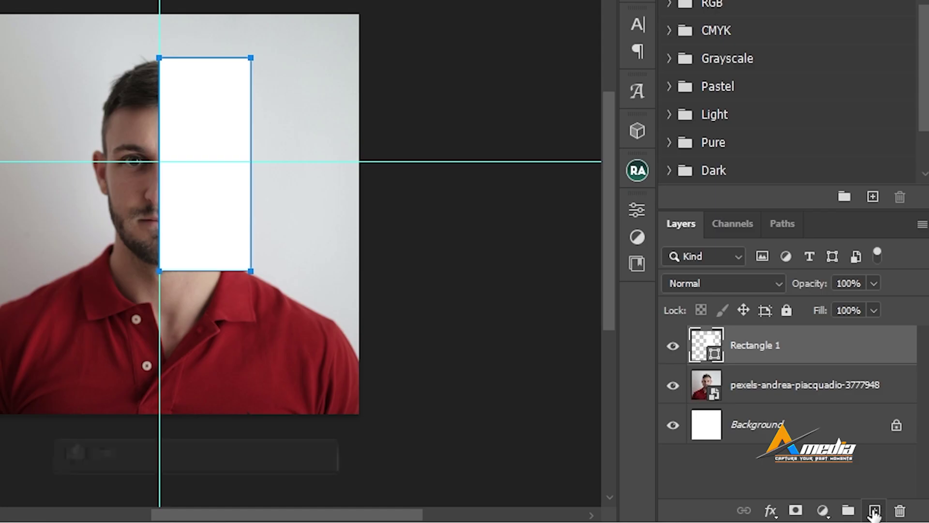
Step: On a new layer, draw Rectangle 2, 168 × 378 px, from eye level down the left side
left_click(885, 512)
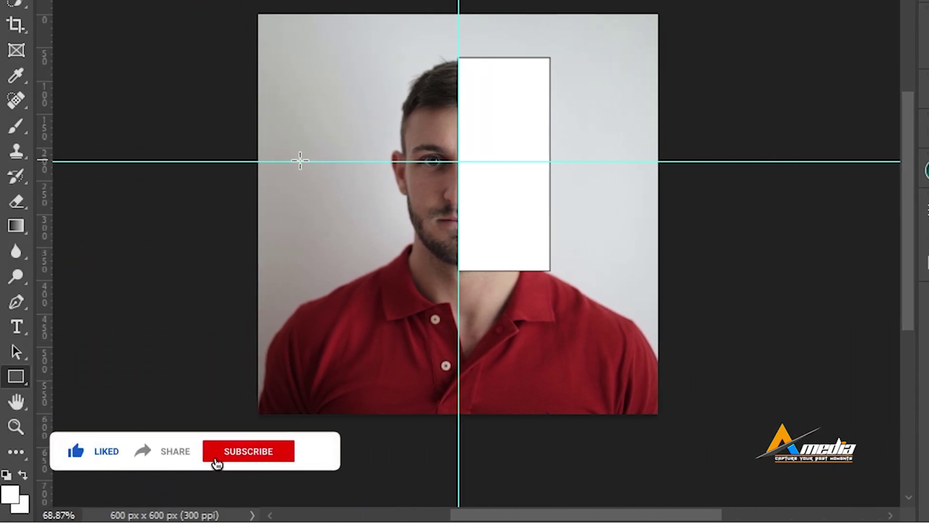
left_click_drag(268, 161, 380, 413)
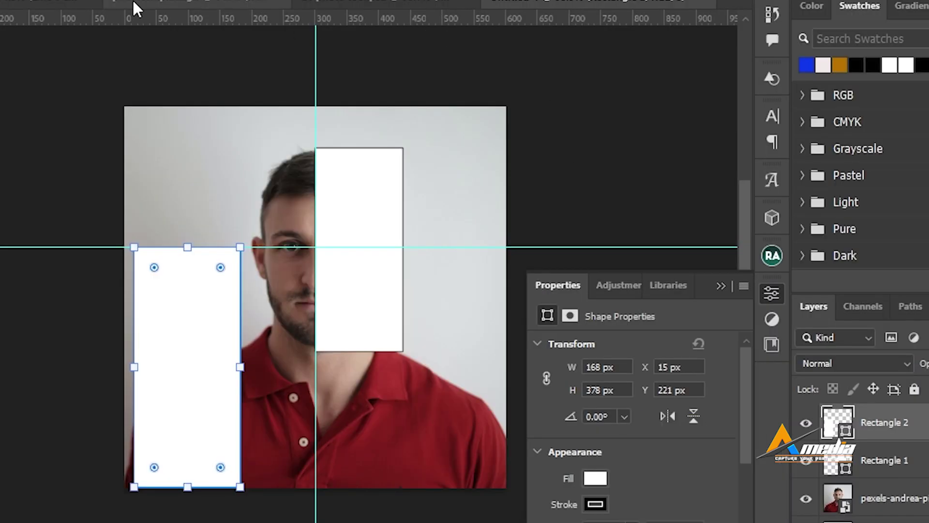
left_click(130, 4)
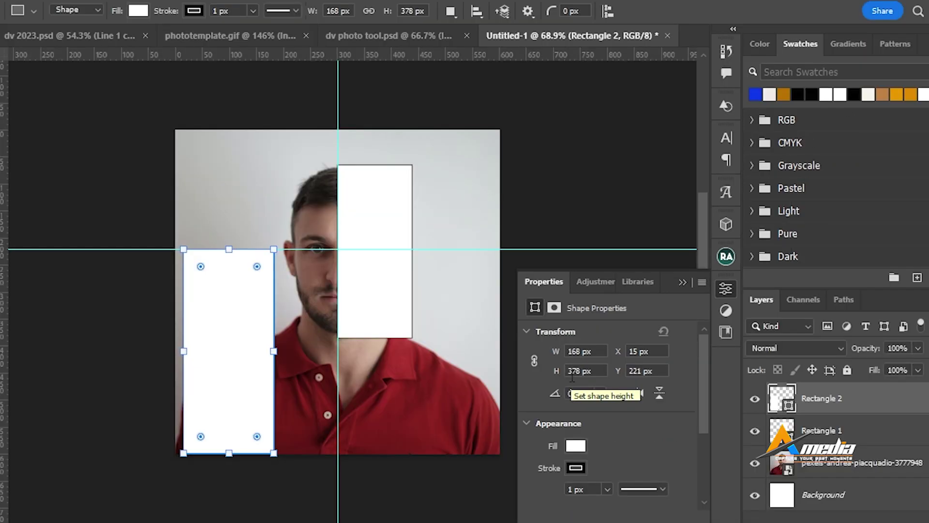
left_click(682, 281)
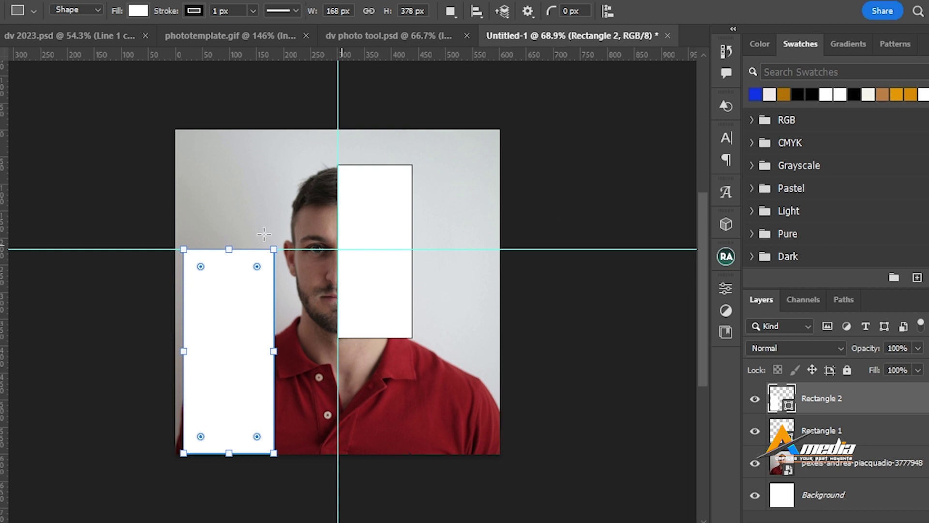
Step: Scale the portrait up about 3.35% from its centre so the face appears larger
key("v")
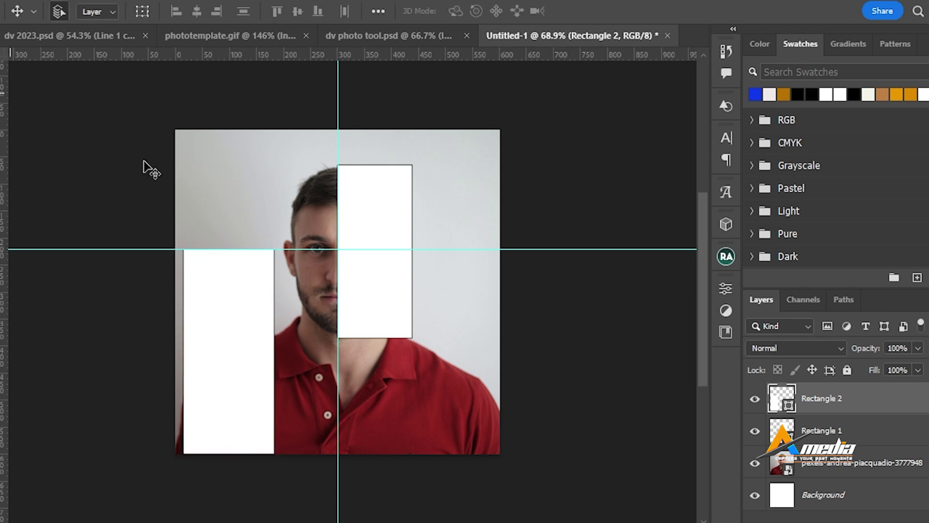
left_click(472, 205)
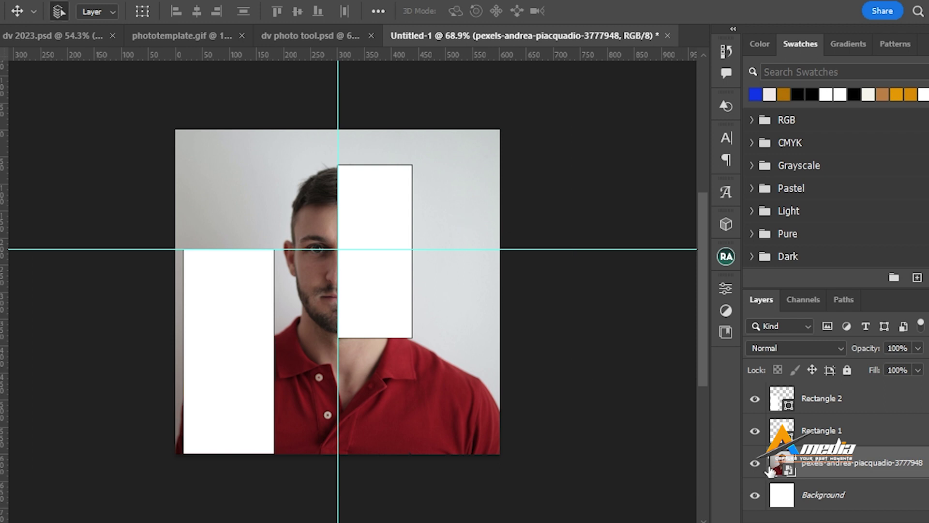
key("ctrl+t")
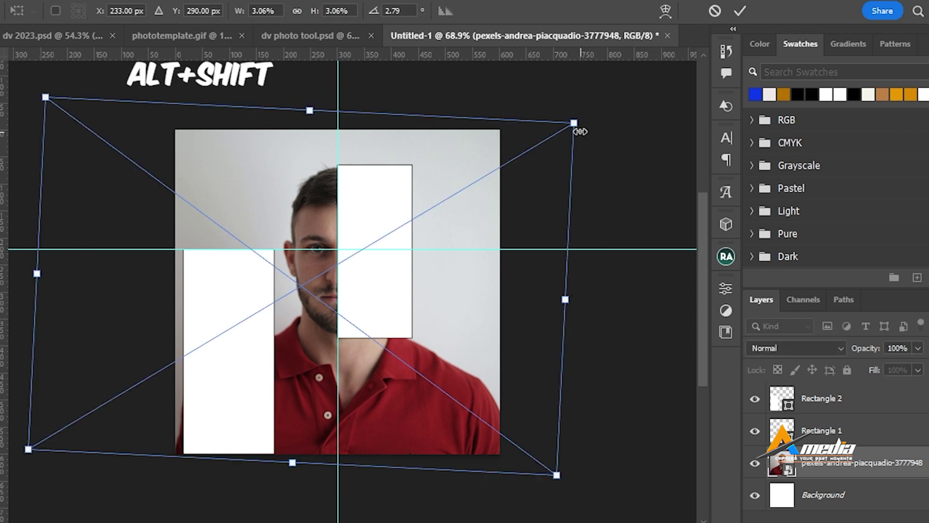
left_click_drag(576, 122, 600, 100)
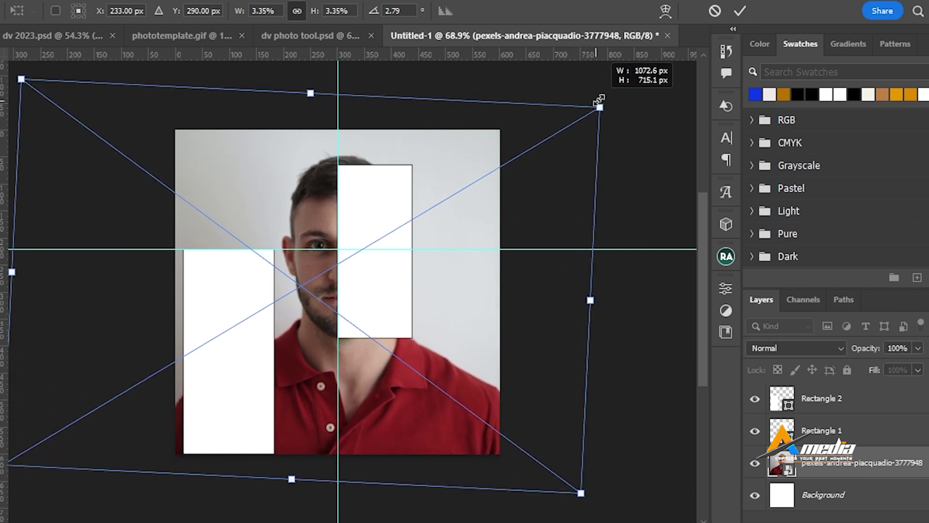
left_click_drag(599, 100, 599, 101)
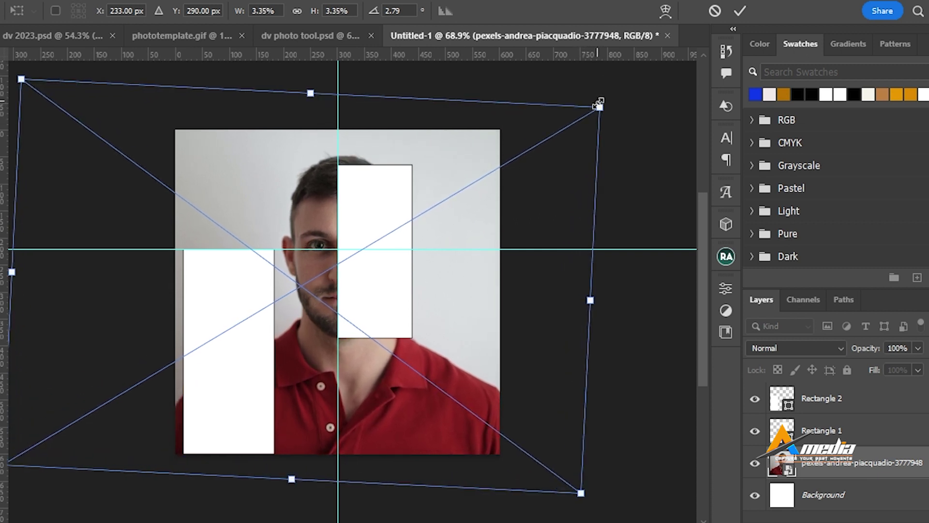
key("Return")
left_click(394, 184)
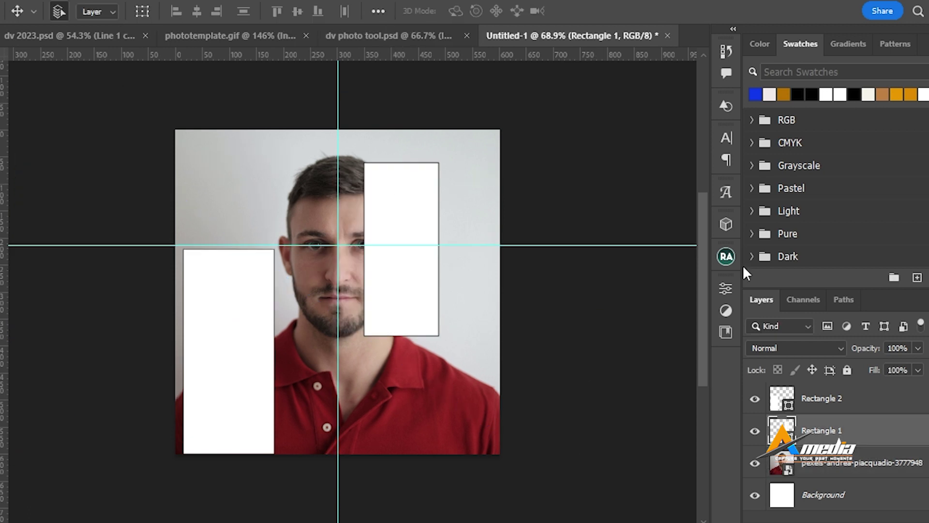
Step: Make Rectangle 1 347 px tall and move it to X 299.5, Y 41.5 against the centre guide
left_click(726, 289)
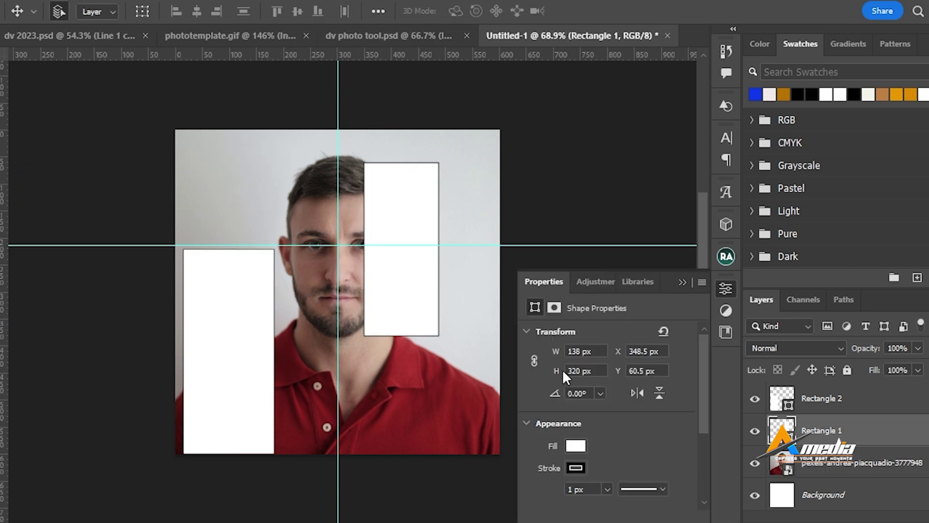
left_click_drag(561, 370, 576, 357)
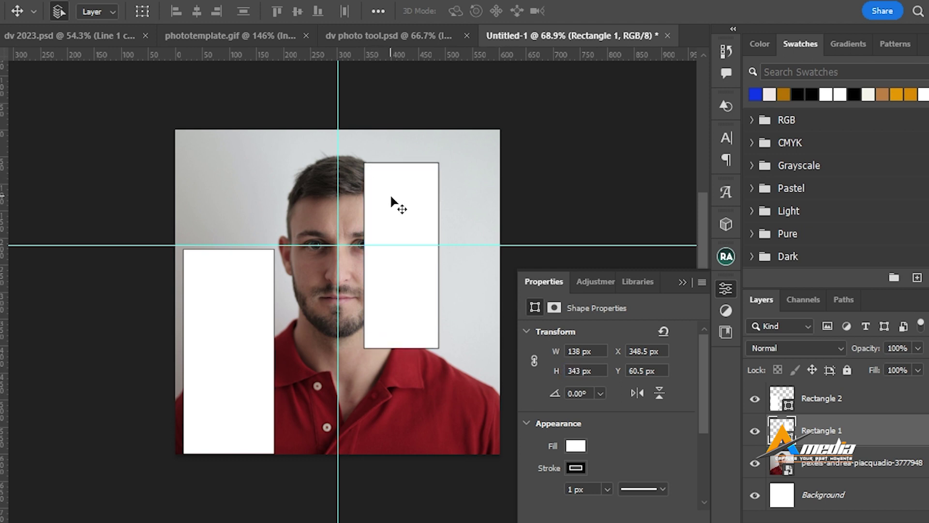
left_click_drag(390, 199, 372, 190)
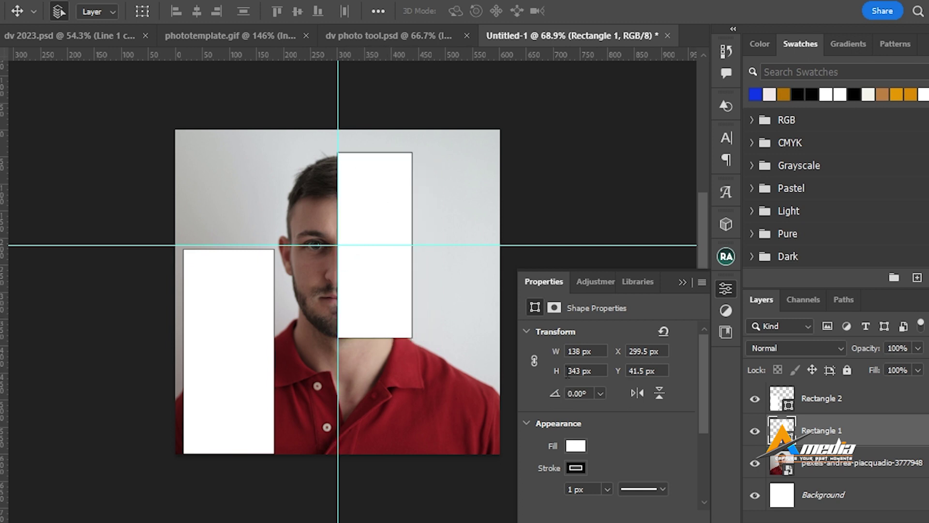
left_click_drag(556, 371, 560, 372)
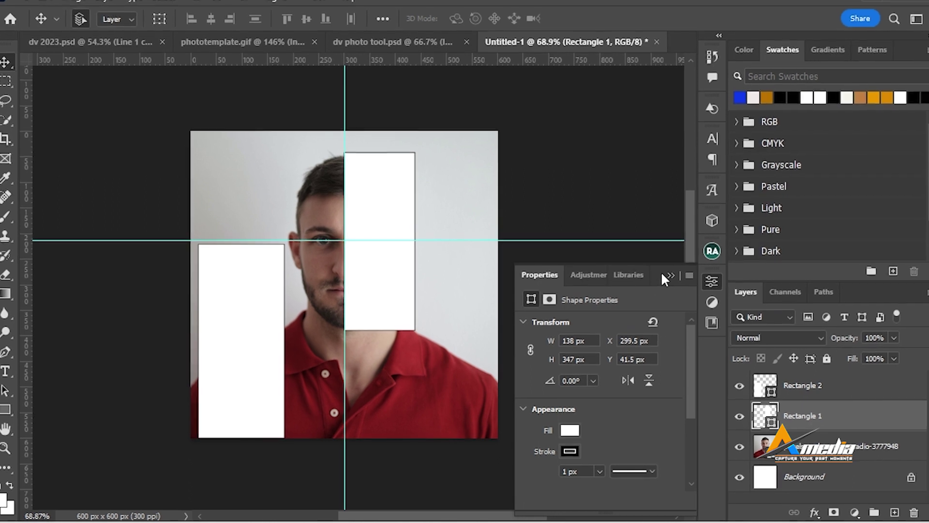
left_click(671, 272)
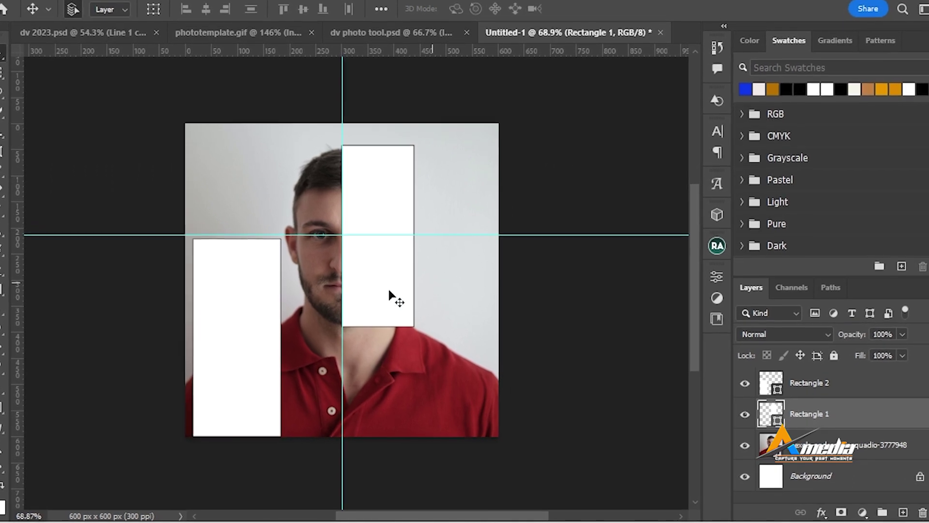
Step: Hide the Rectangle 2 and Rectangle 1 layers to reveal the full portrait
left_click(241, 296)
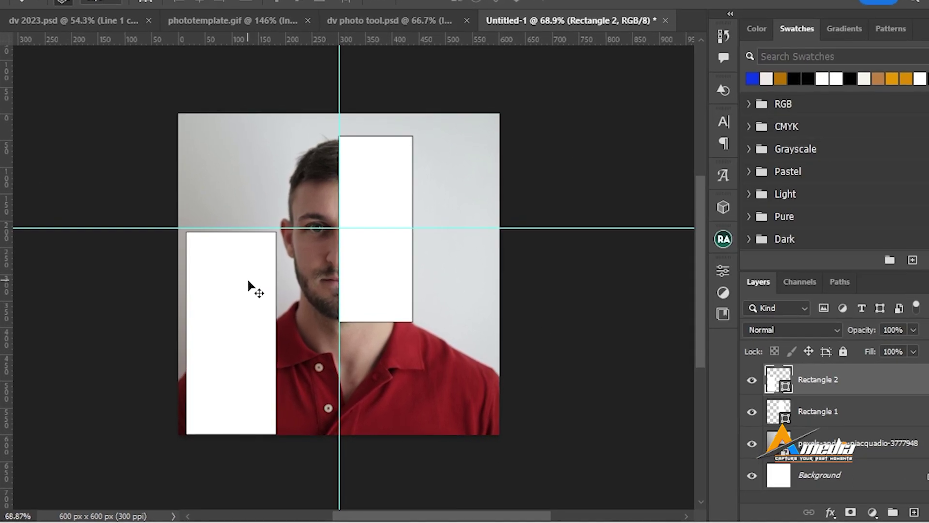
left_click(723, 271)
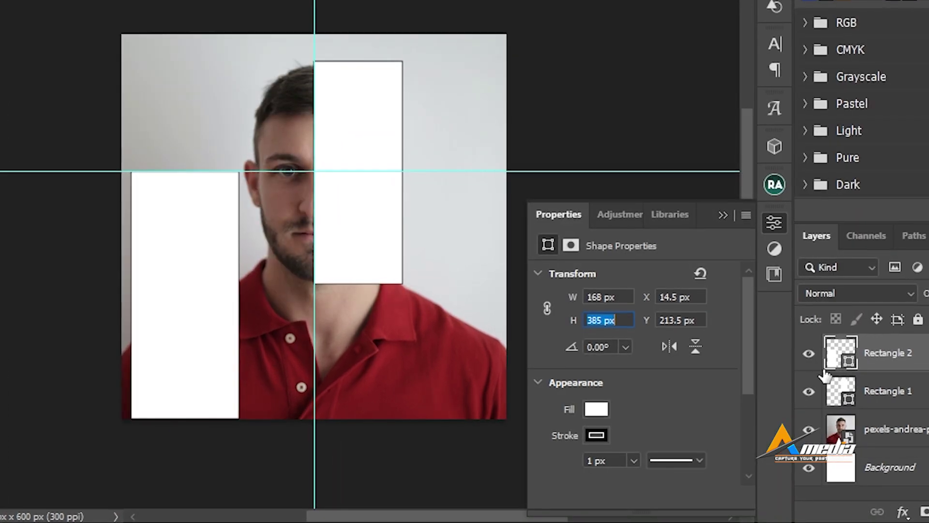
left_click(808, 353)
left_click(808, 390)
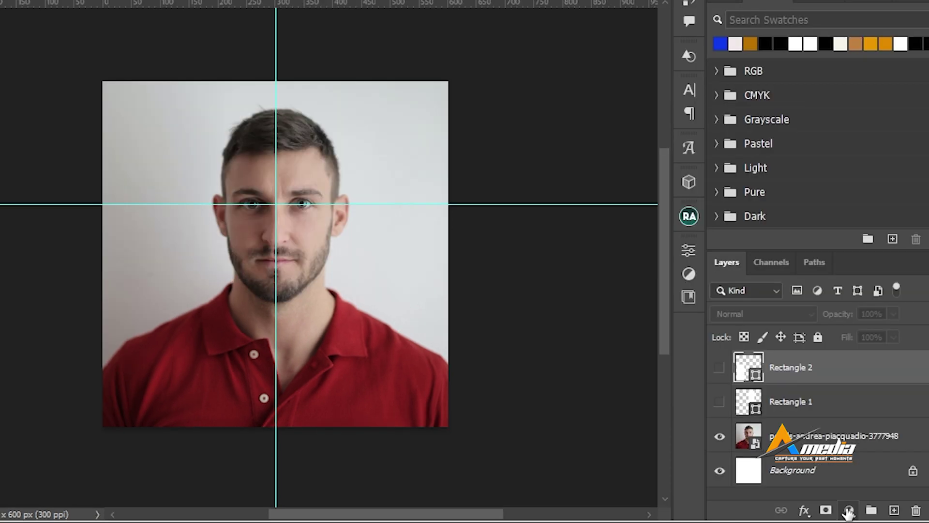
Step: Add a Levels adjustment layer on top of the photo with its black input point at 9
left_click(849, 511)
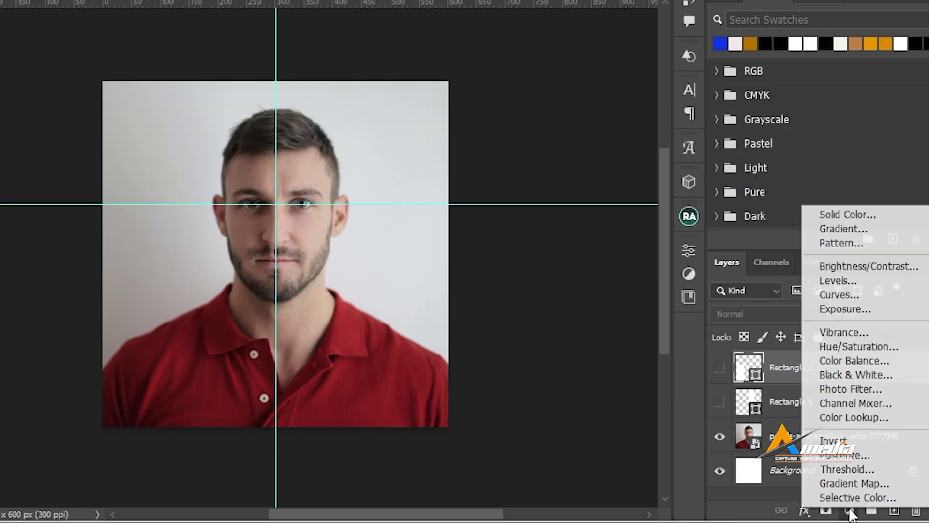
left_click(836, 280)
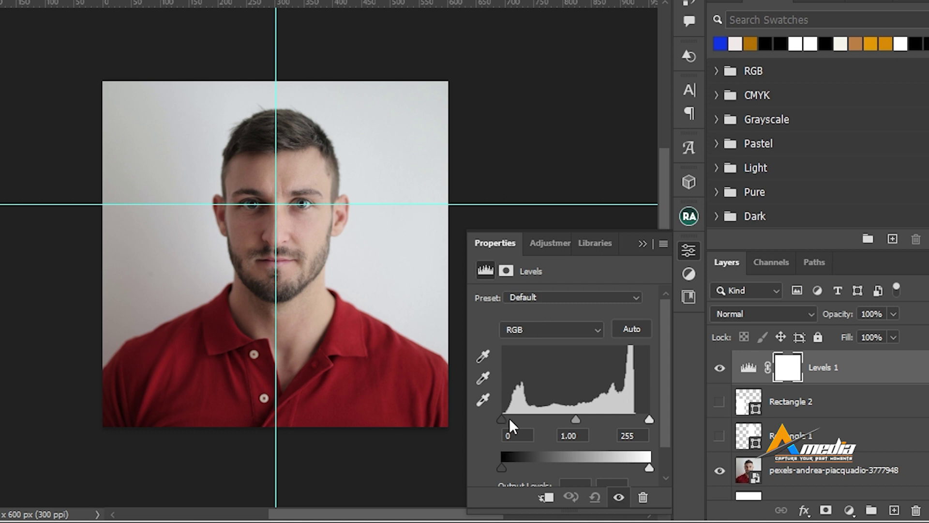
left_click_drag(502, 420, 506, 421)
left_click_drag(506, 420, 507, 420)
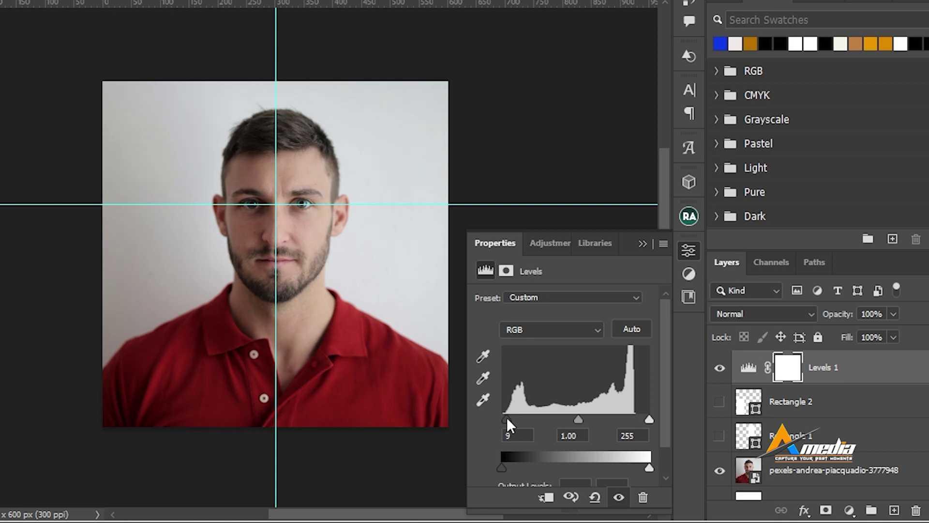
left_click(642, 243)
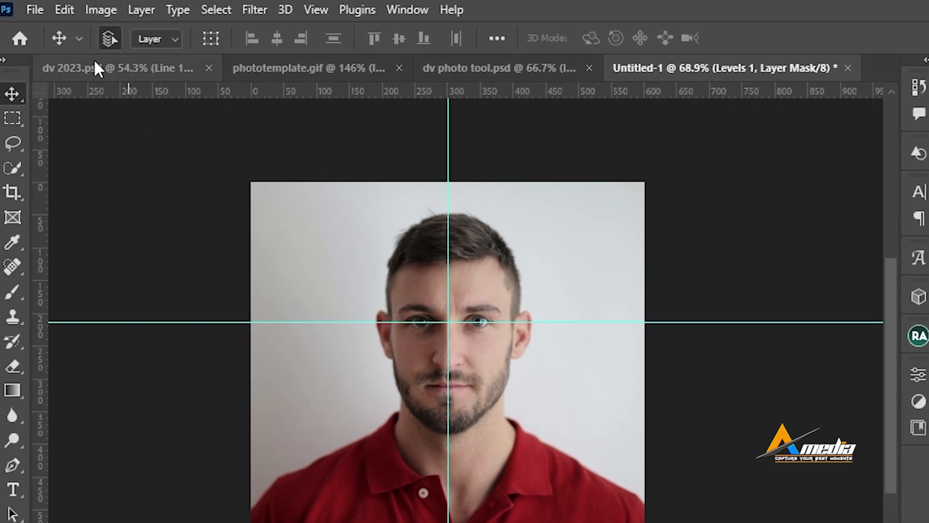
Step: Open File > Export > Export As for the 600 × 600 photo
left_click(35, 10)
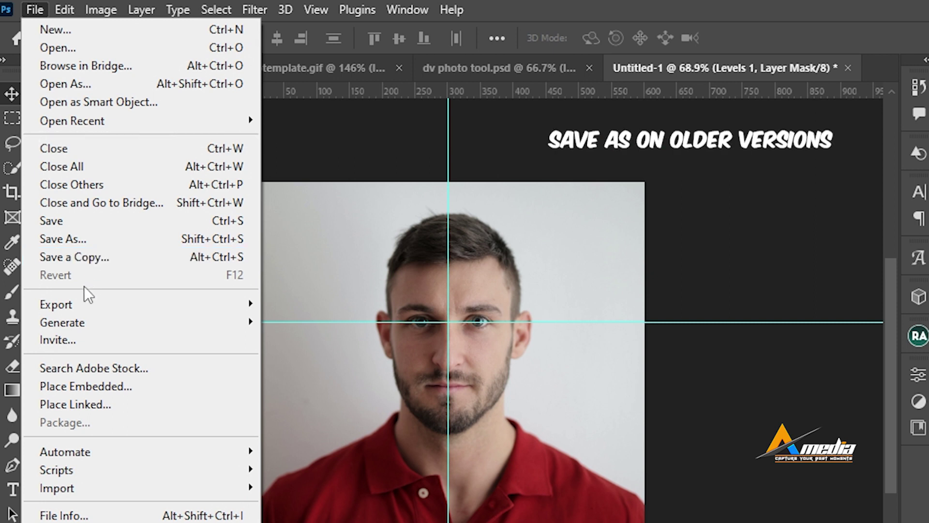
mouse_move(77, 303)
left_click(331, 322)
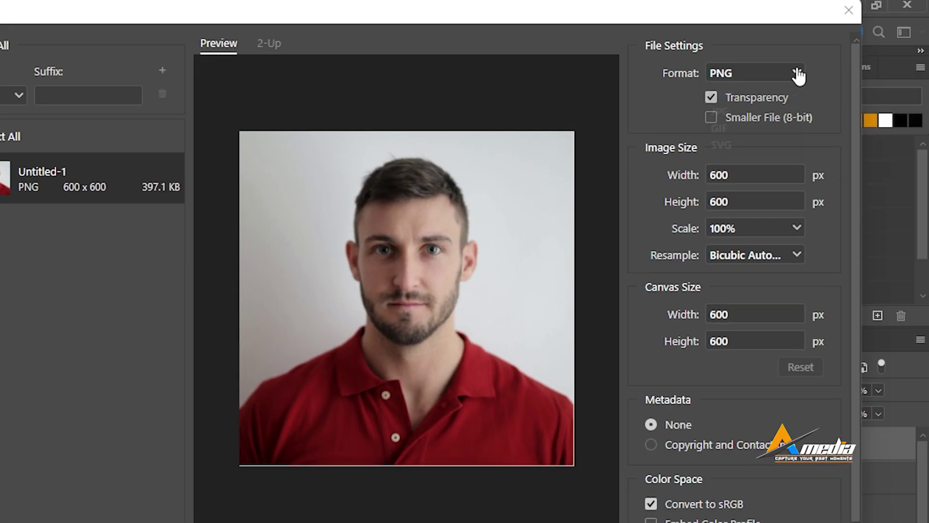
Step: Change the export format from PNG to JPG at 100% quality, keeping sRGB conversion, and export
left_click(796, 75)
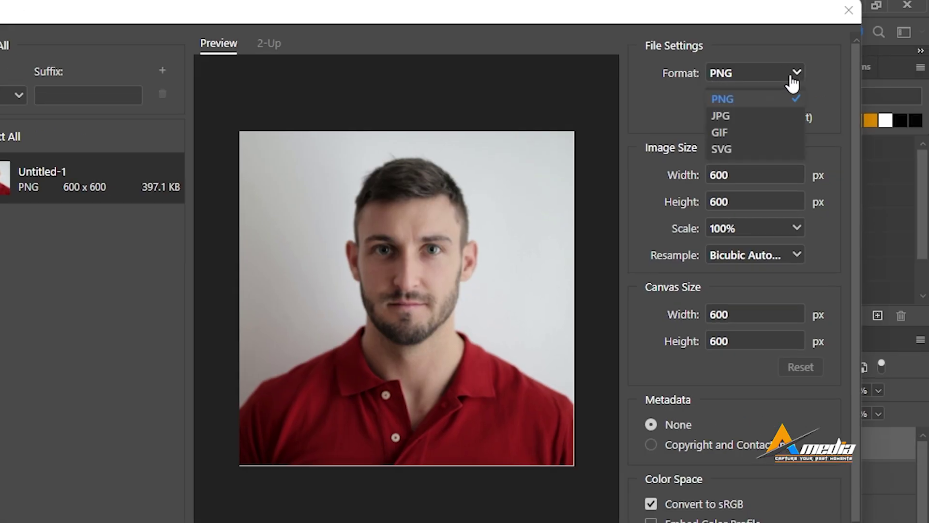
left_click(742, 115)
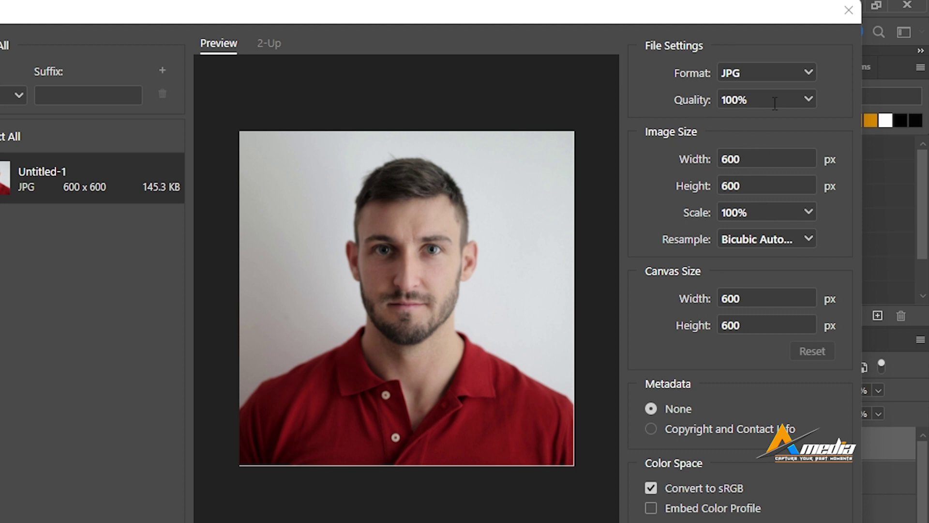
left_click(808, 99)
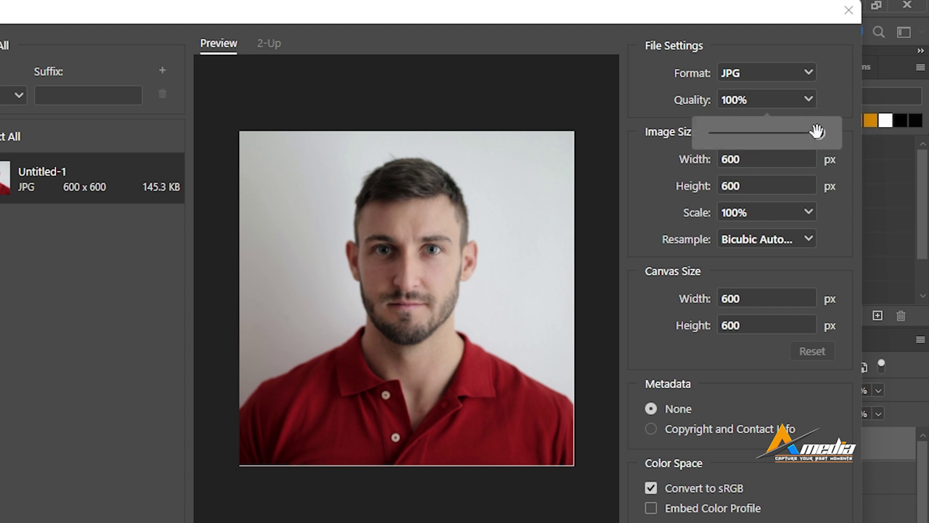
left_click_drag(817, 131, 847, 144)
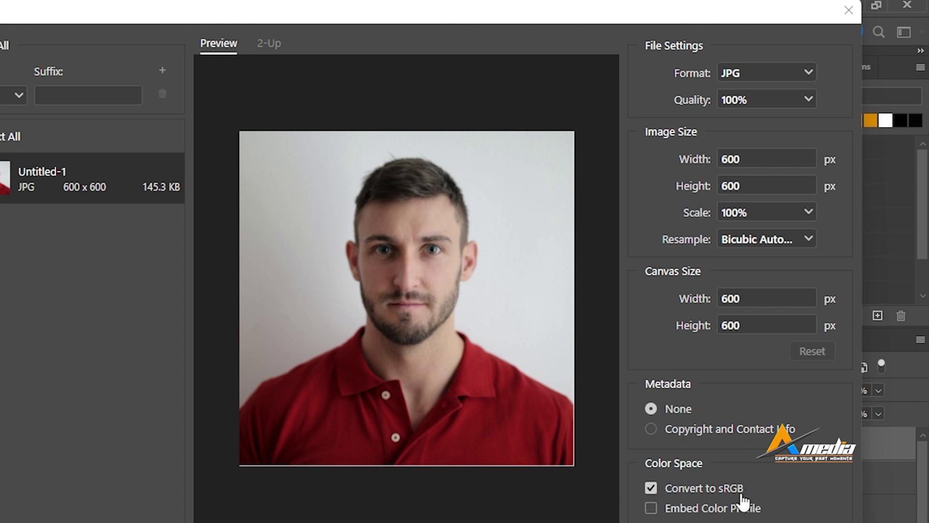
left_click(829, 497)
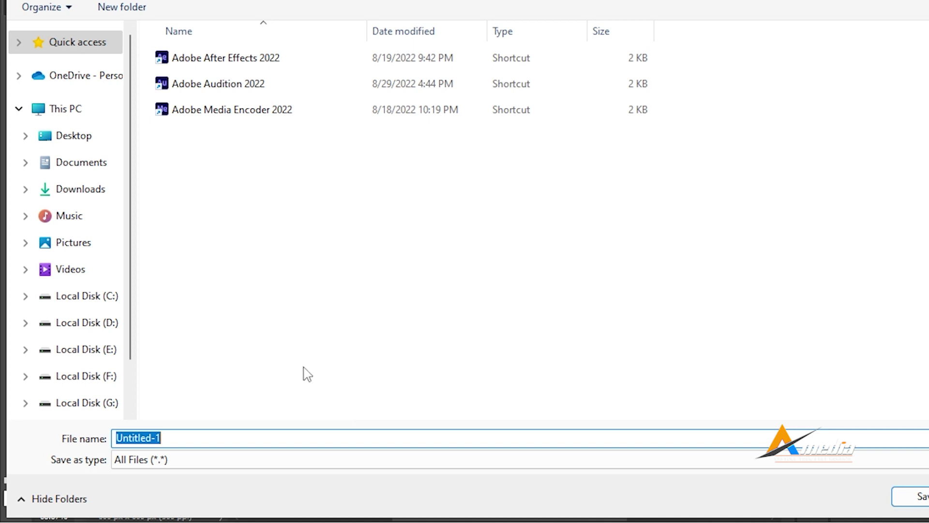
Step: Save the exported JPG as 'dv 2024' in the Downloads folder
left_click(84, 193)
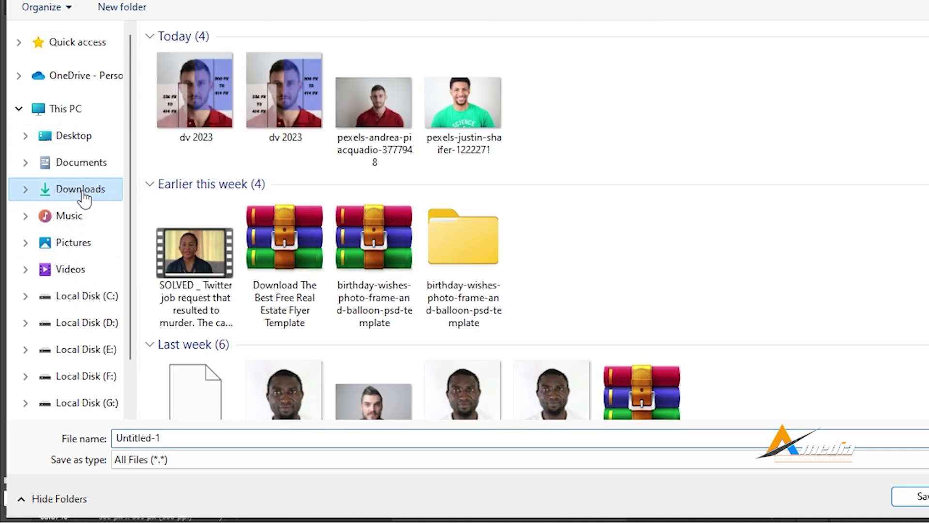
left_click(152, 433)
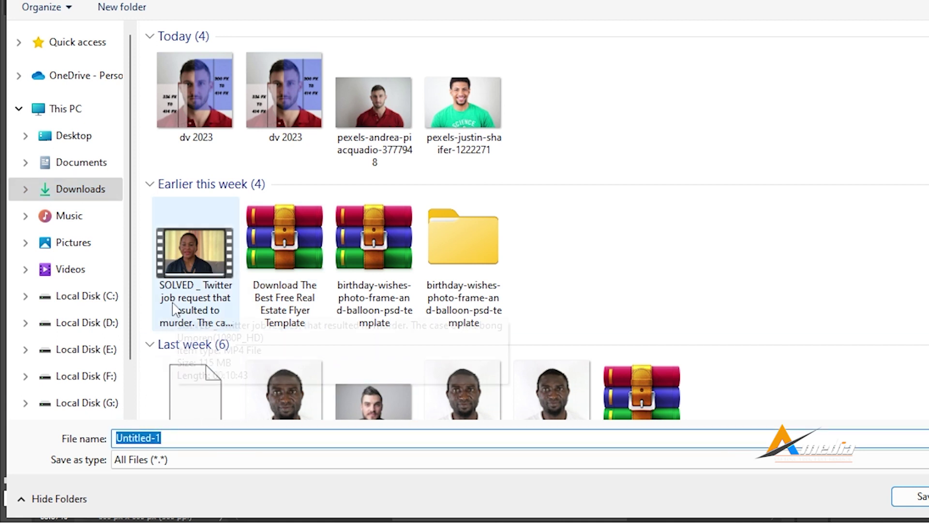
type("dv")
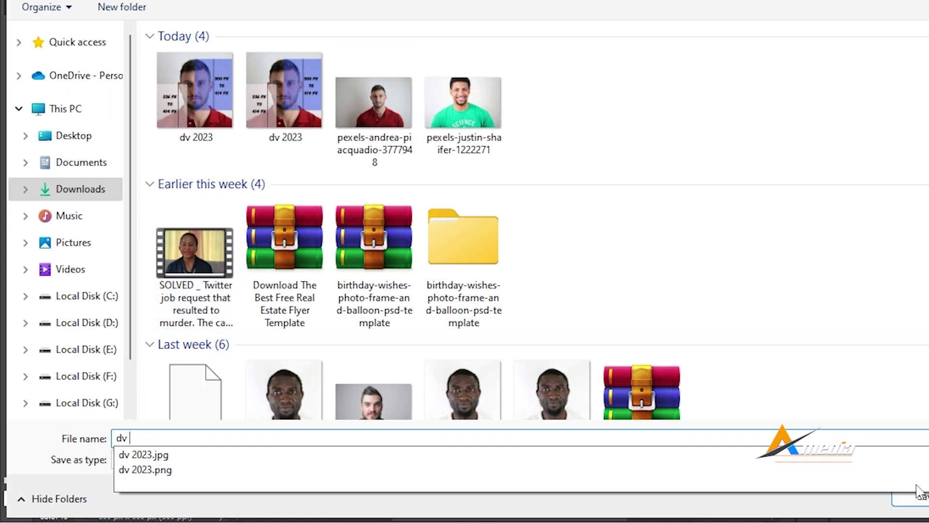
type(" 202")
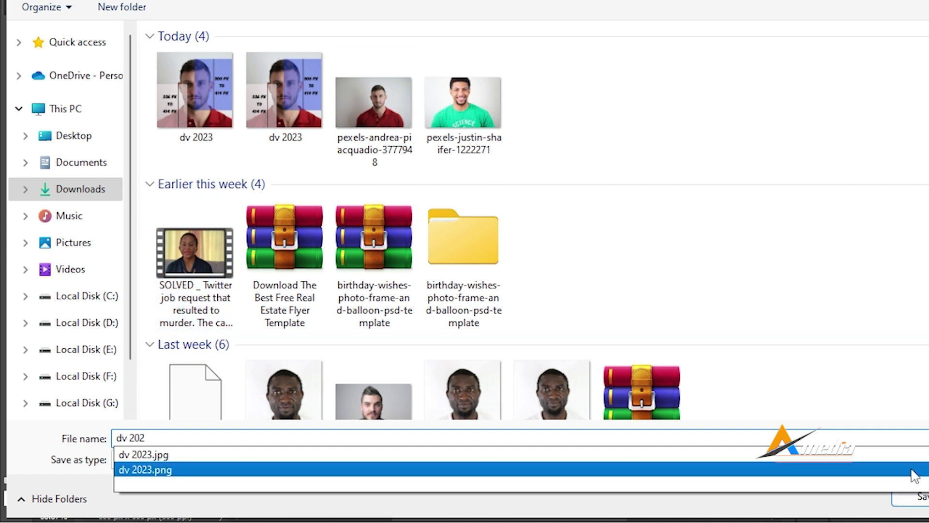
type("4")
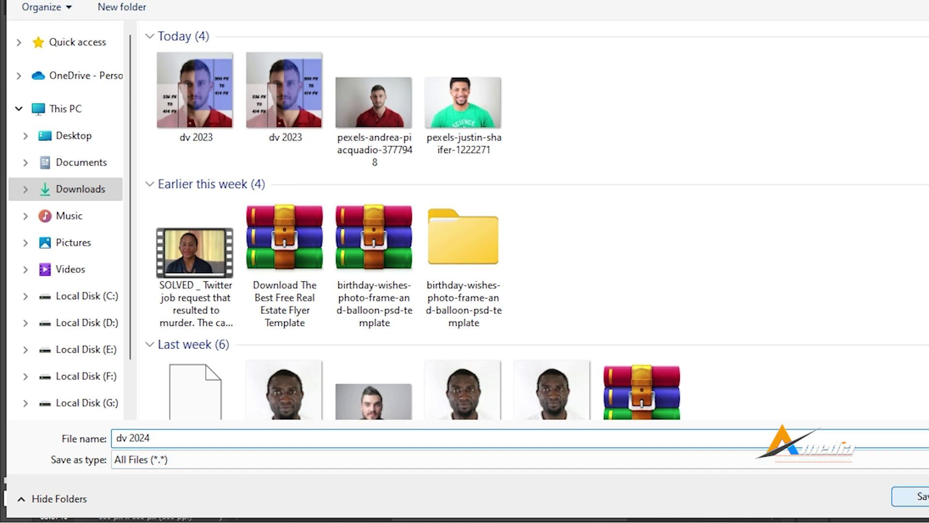
key("Return")
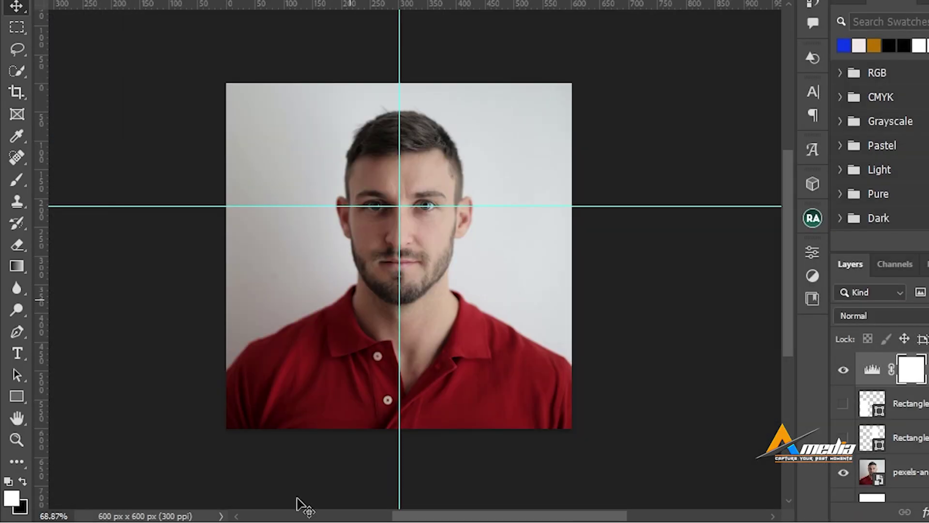
Step: Open Downloads in File Explorer and view the dv 2024 image
mouse_move(297, 519)
left_click(374, 503)
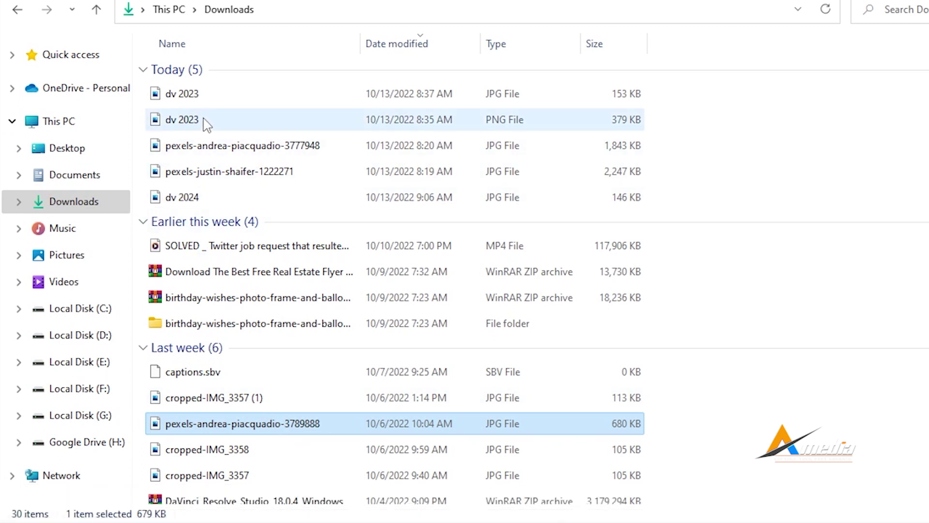
double_click(199, 197)
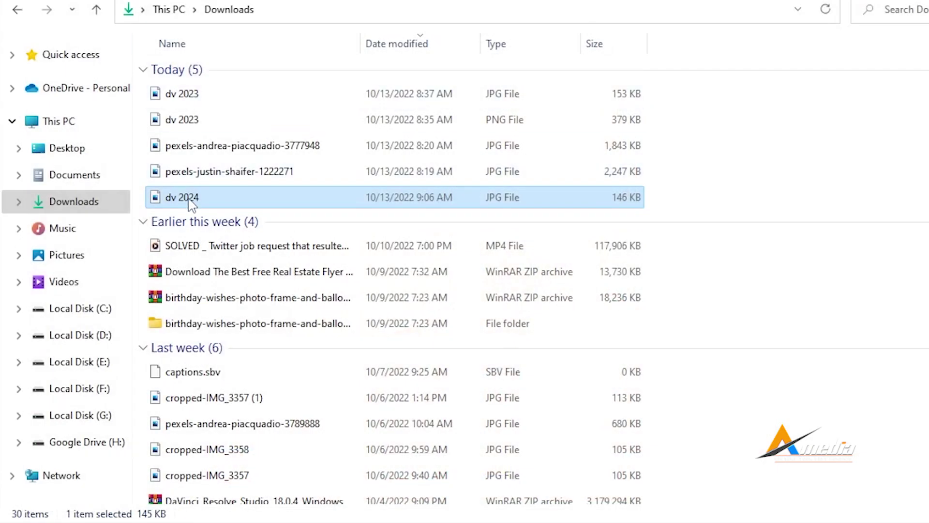
Step: Bring up the full classic context menu for the dv 2024 file
right_click(192, 197)
left_click(195, 197)
right_click(195, 197)
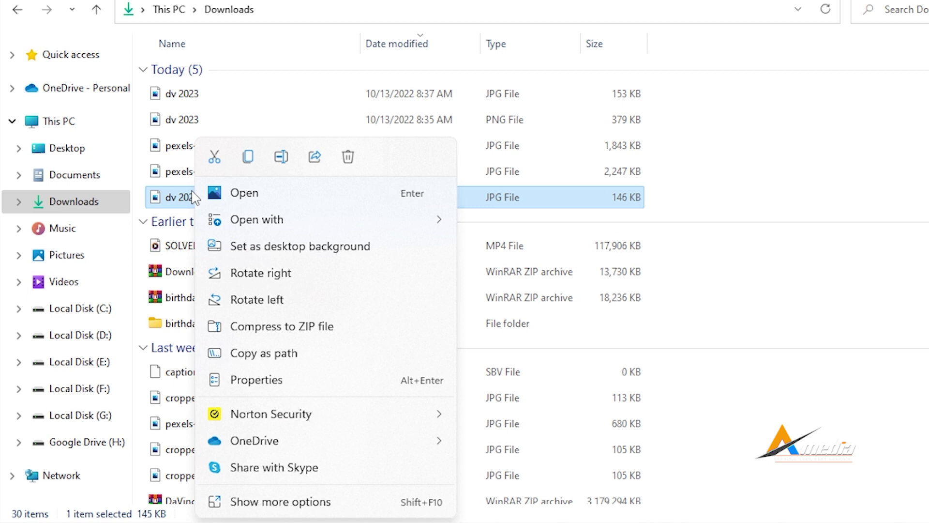
left_click(300, 503)
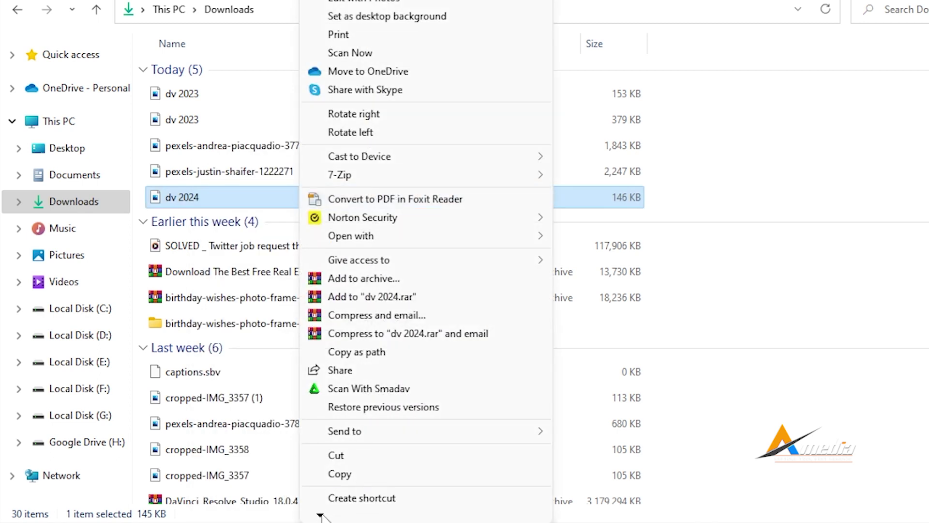
Step: Review dv 2024's Details image info (600 x 600, 96 dpi) and close its Properties
mouse_move(321, 516)
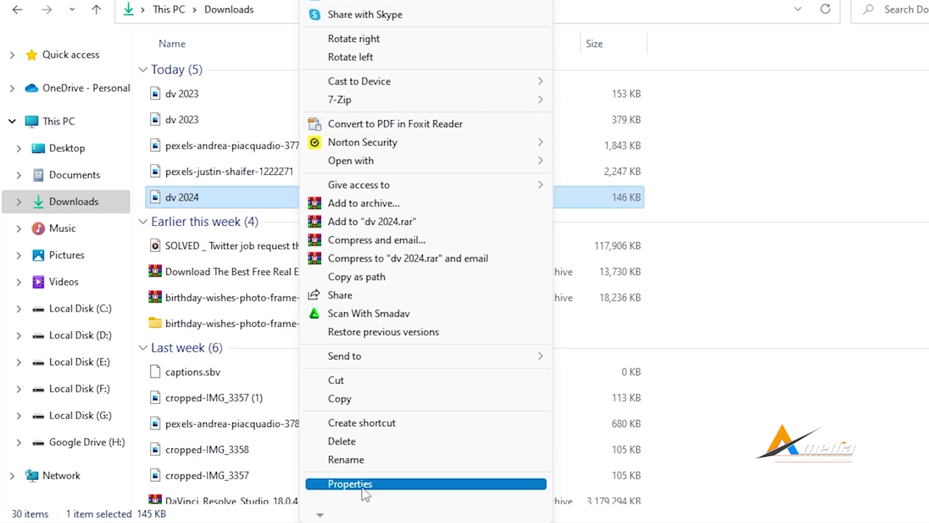
left_click(362, 484)
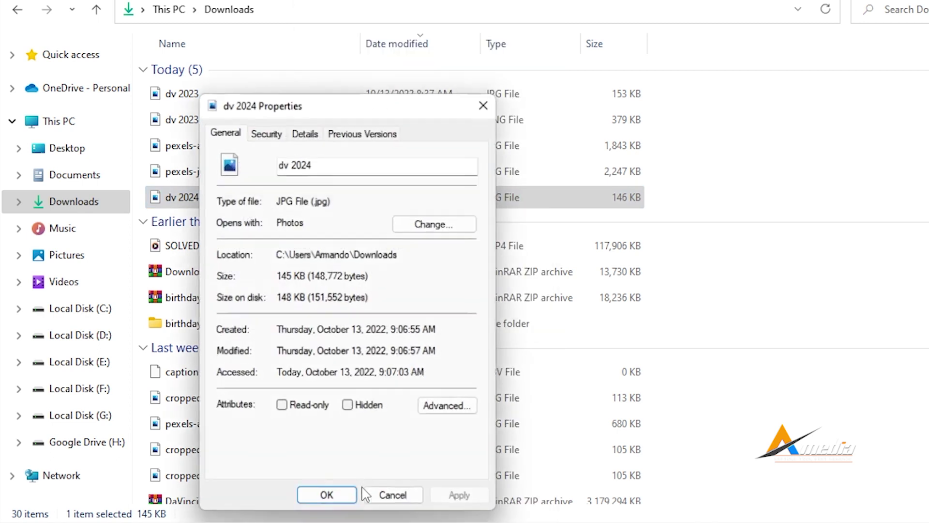
left_click(310, 131)
scroll(378, 300, "down", 2)
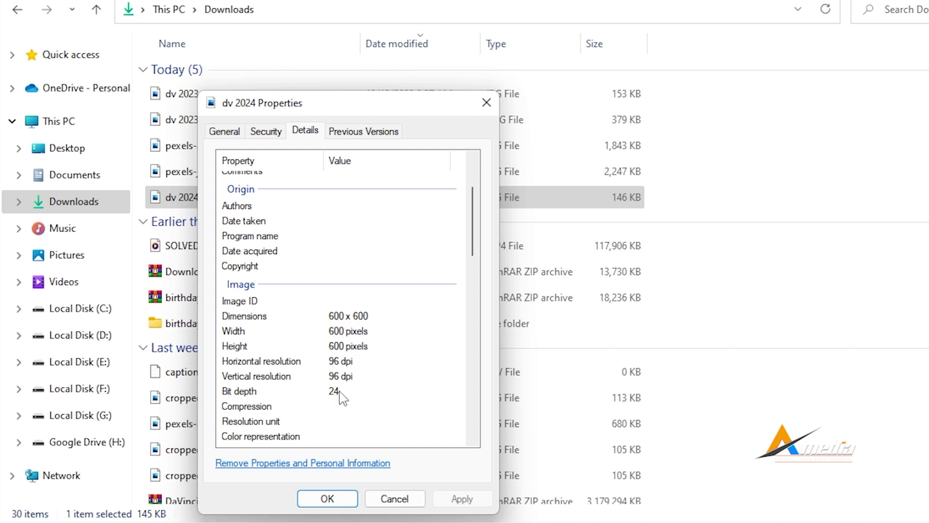
scroll(408, 408, "down", 5)
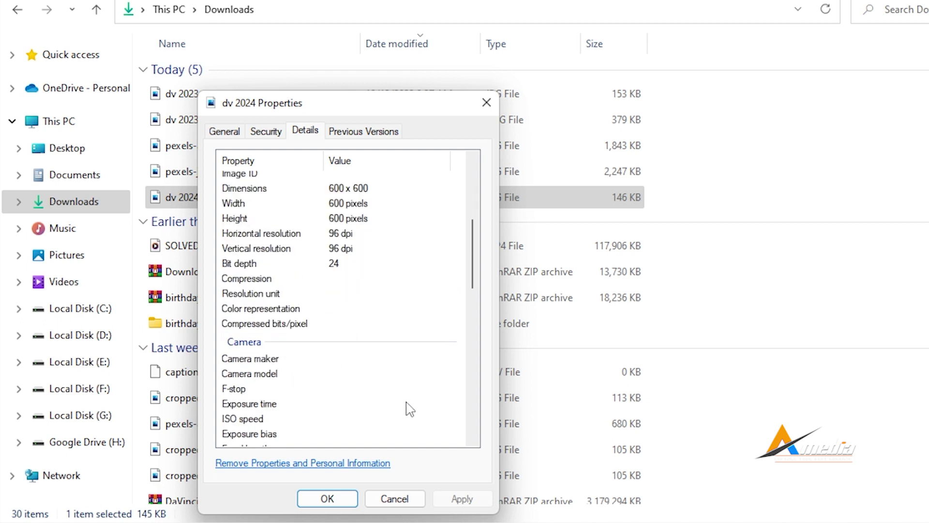
left_click(326, 497)
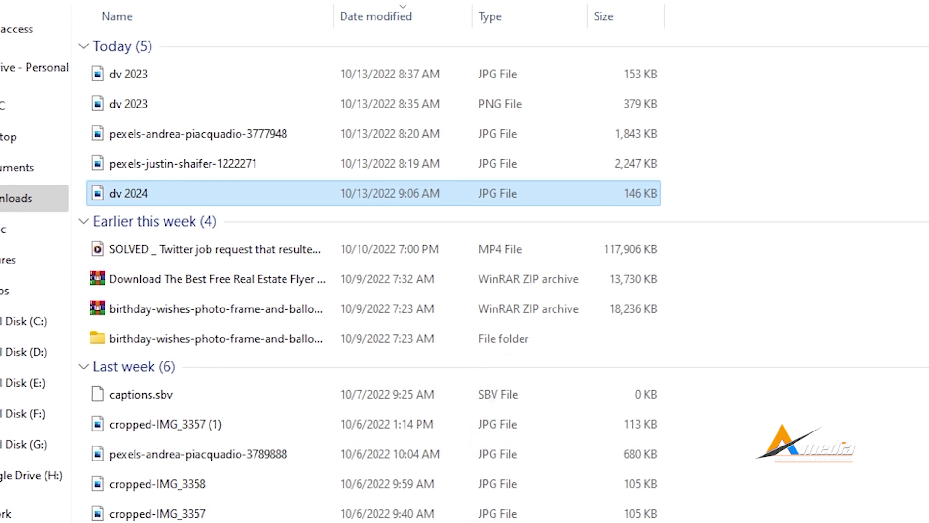
mouse_move(605, 520)
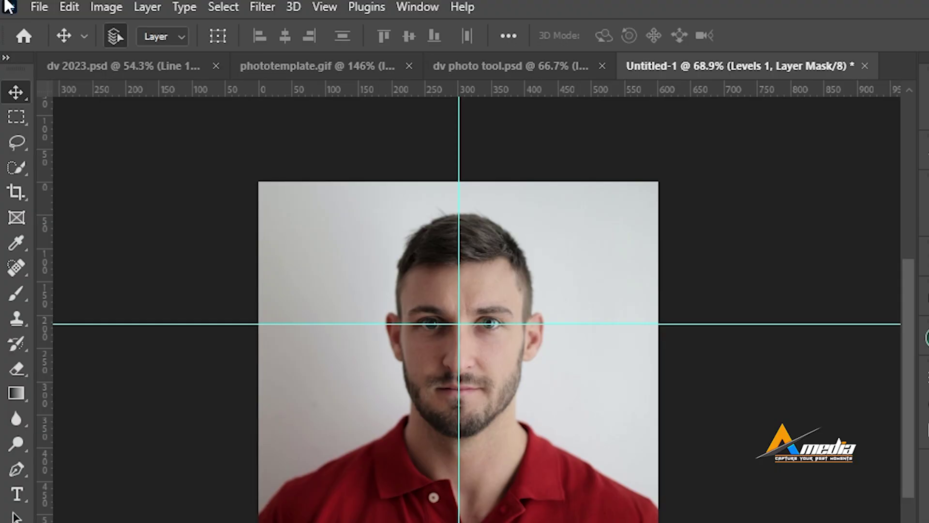
Step: Save a copy of the photo as a JPEG into the Downloads folder
left_click(28, 8)
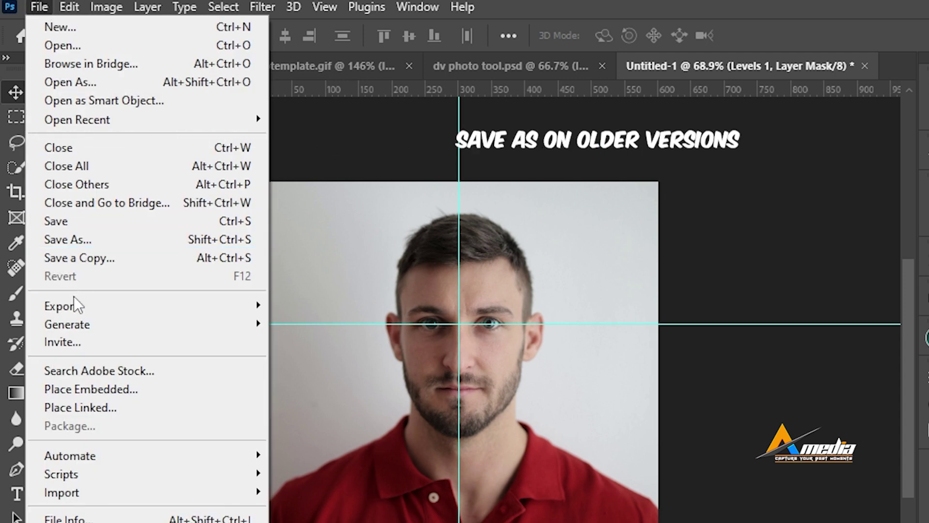
mouse_move(81, 312)
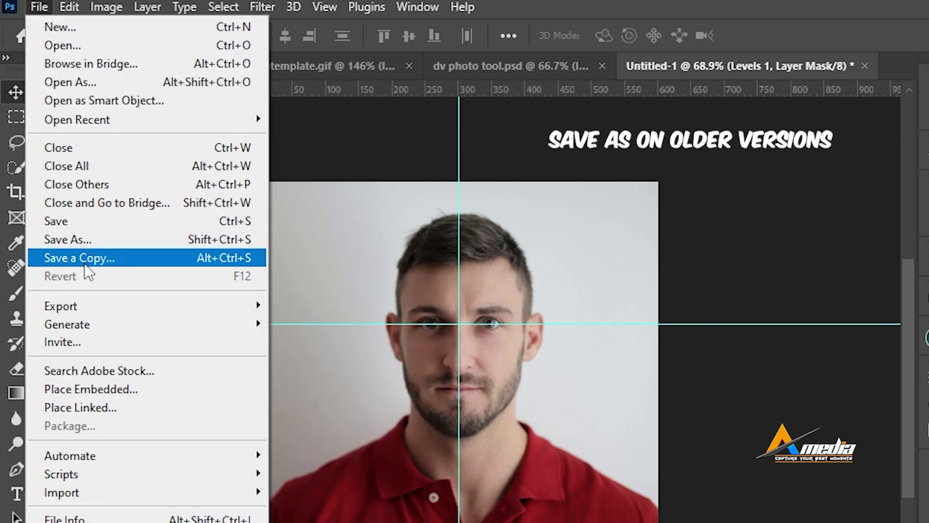
left_click(90, 259)
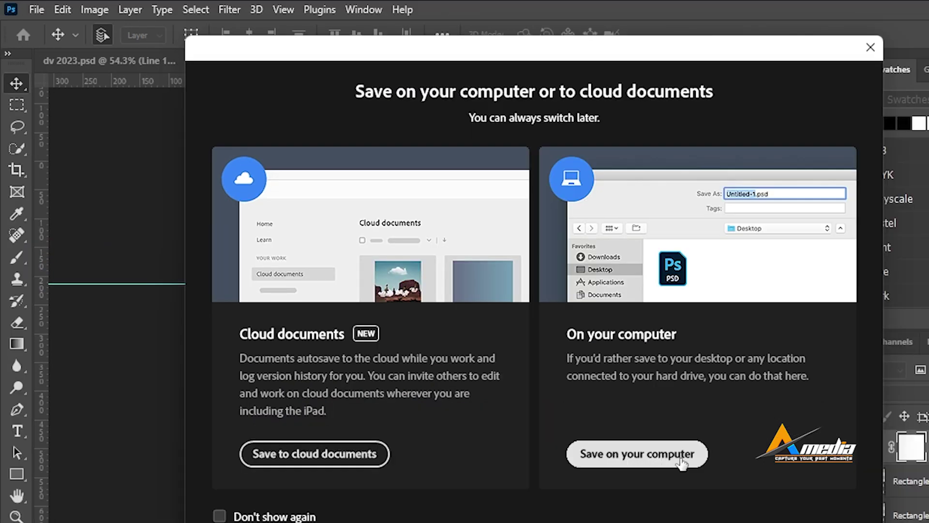
left_click(788, 519)
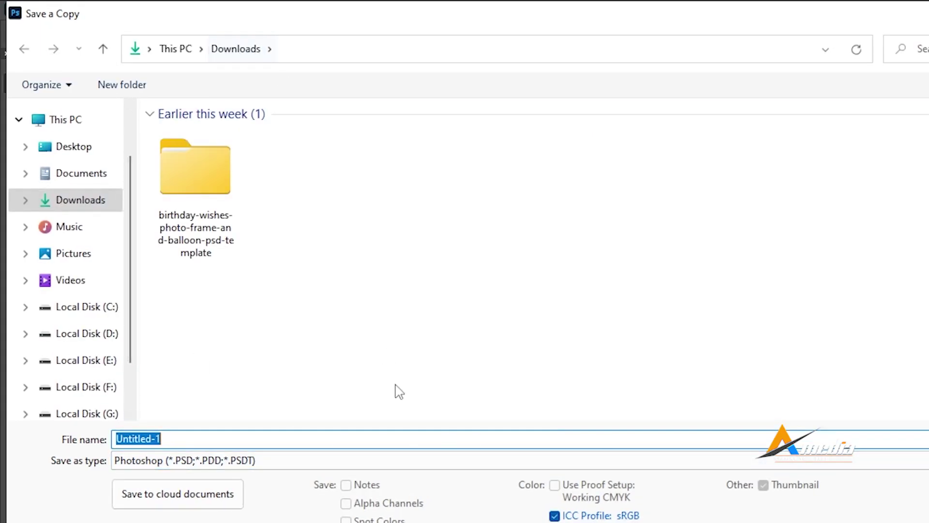
left_click(520, 460)
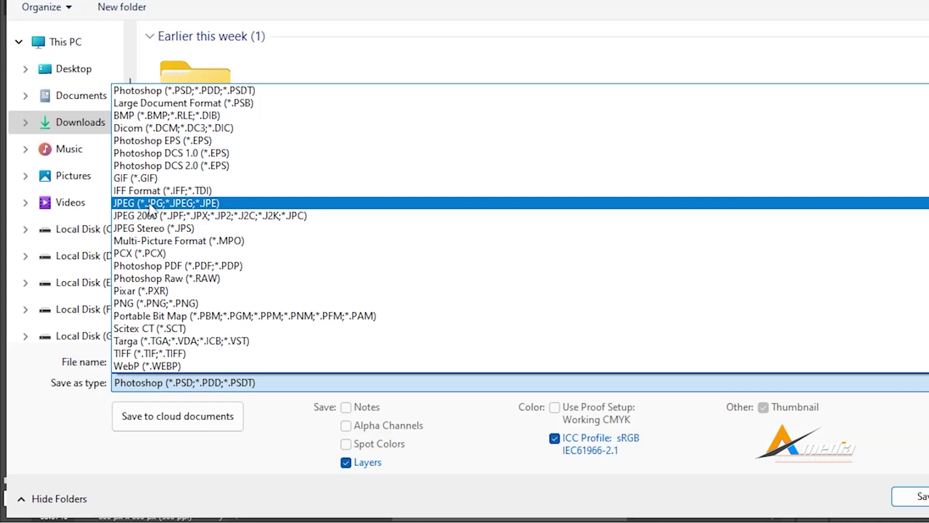
left_click(161, 203)
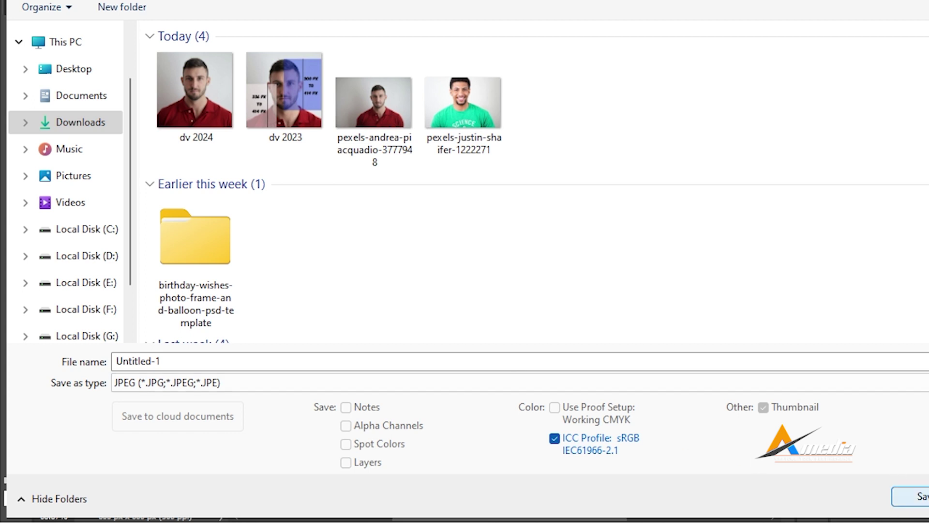
left_click(919, 496)
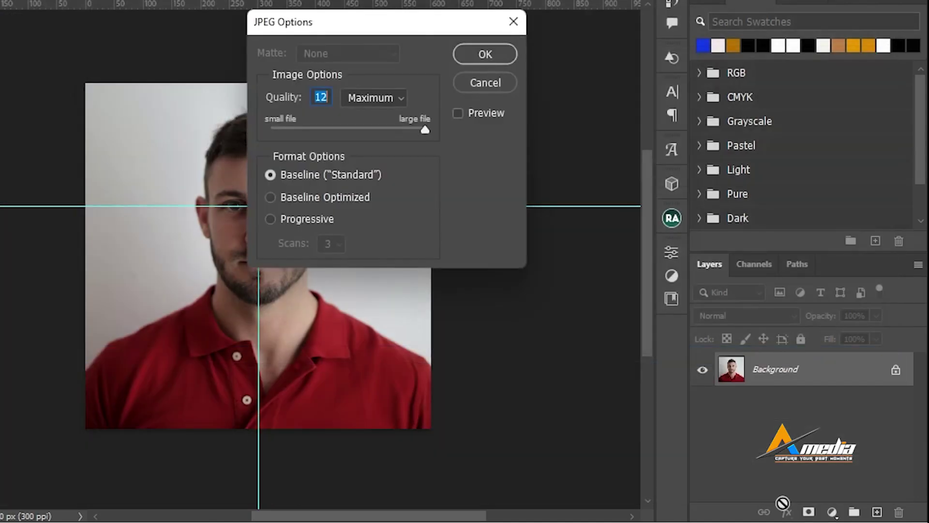
Step: Confirm the JPEG options with Maximum quality (12)
left_click(400, 95)
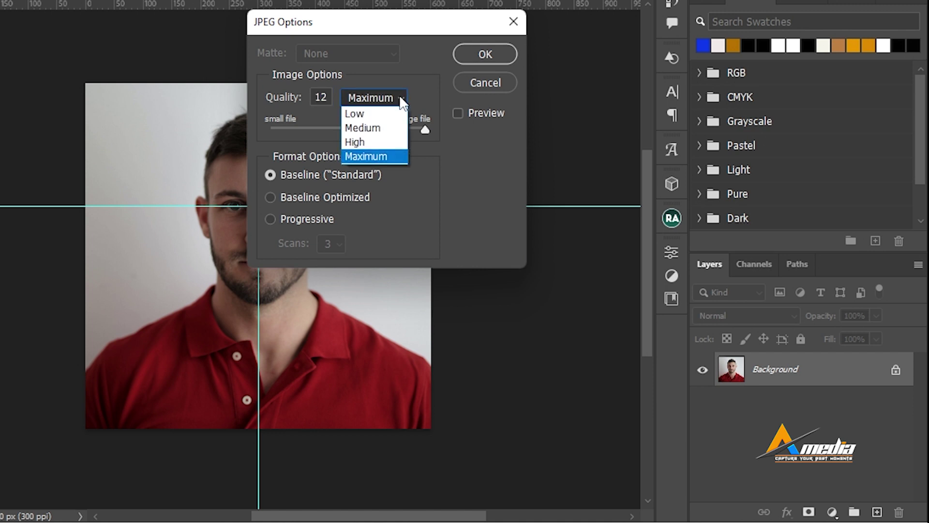
left_click(473, 158)
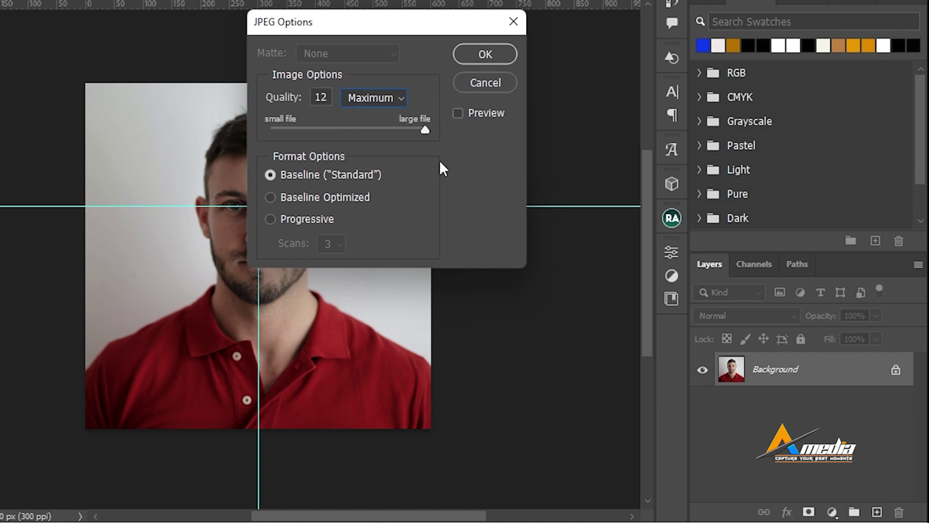
left_click(484, 55)
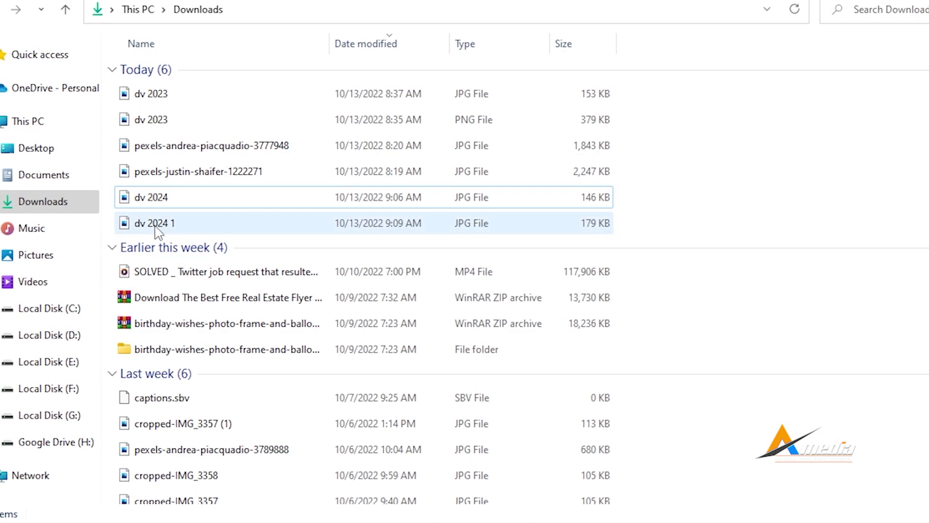
Step: Open the Properties of the new dv 2024 1 file
left_click(169, 222)
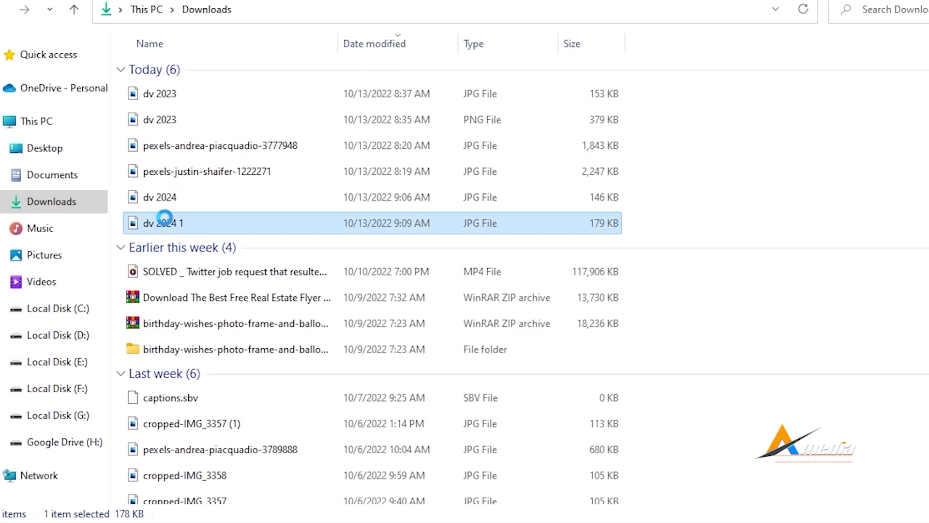
right_click(186, 223)
left_click(231, 494)
mouse_move(255, 517)
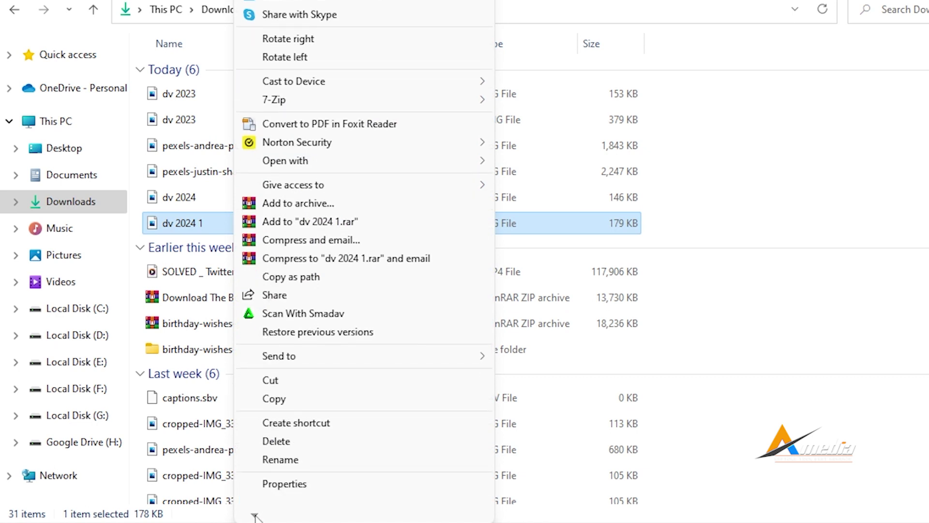
left_click(293, 485)
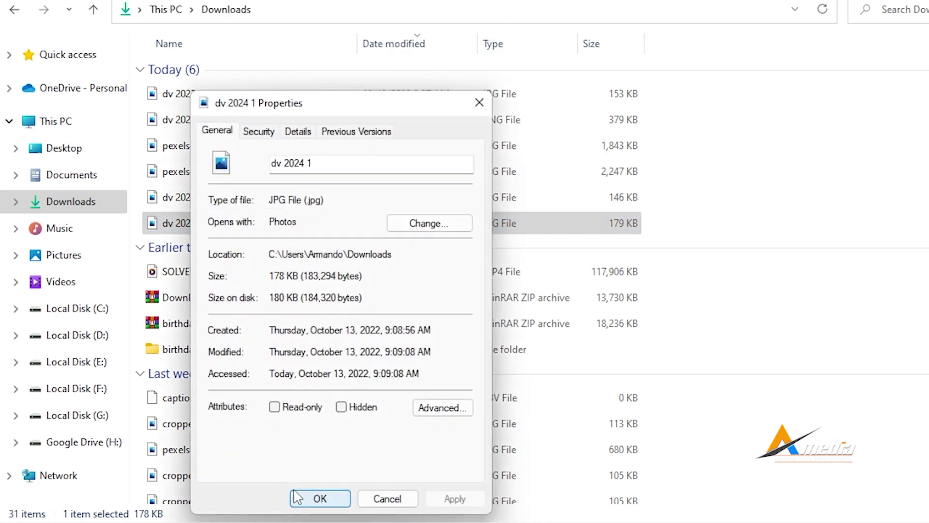
Step: Check the Details image section: 600 x 600 pixels, 300 dpi, sRGB
left_click(303, 139)
scroll(329, 325, "down", 2)
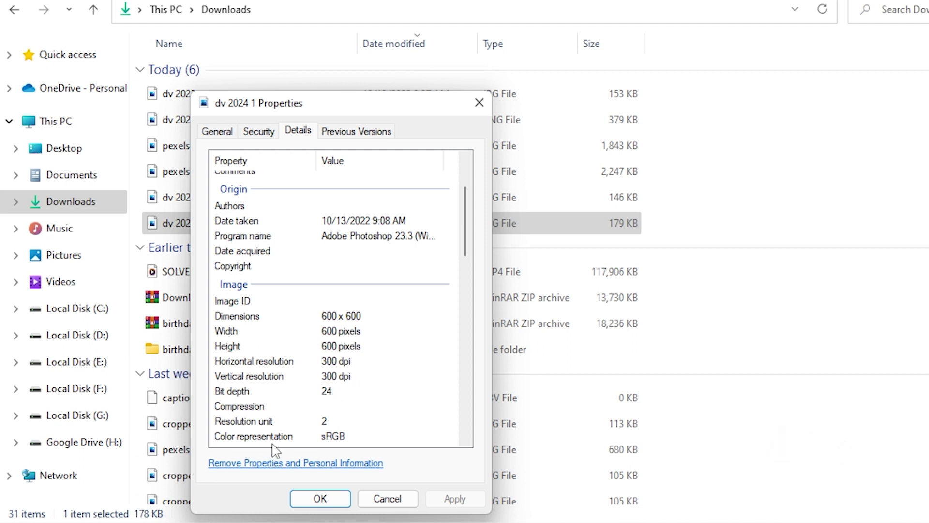
scroll(333, 445, "down", 1)
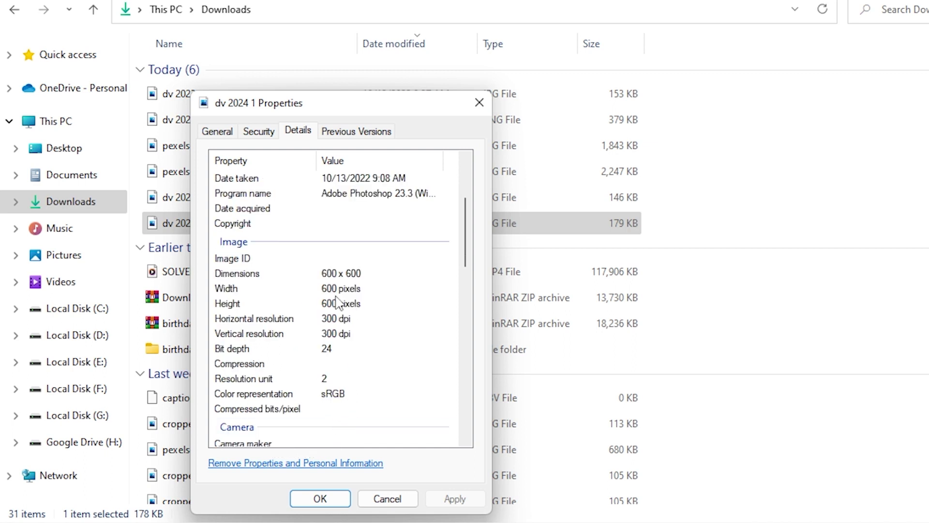
scroll(389, 314, "down", 2)
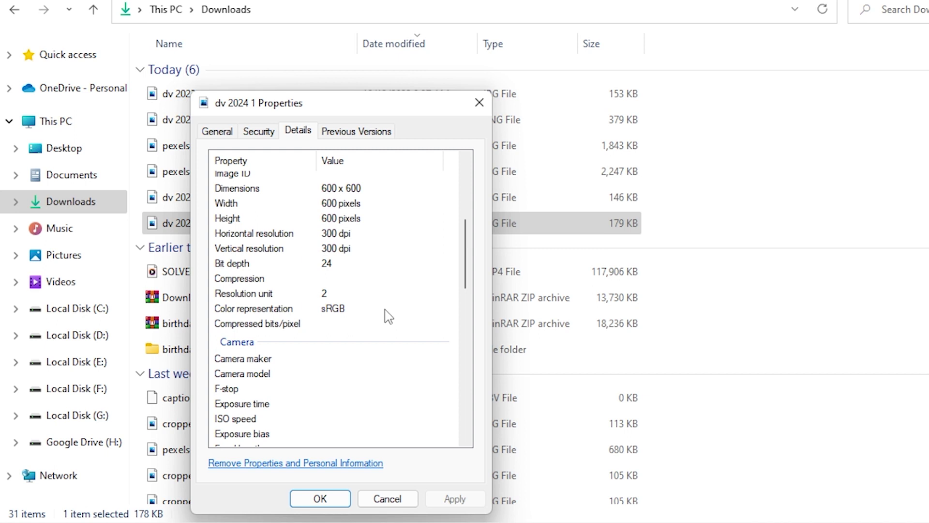